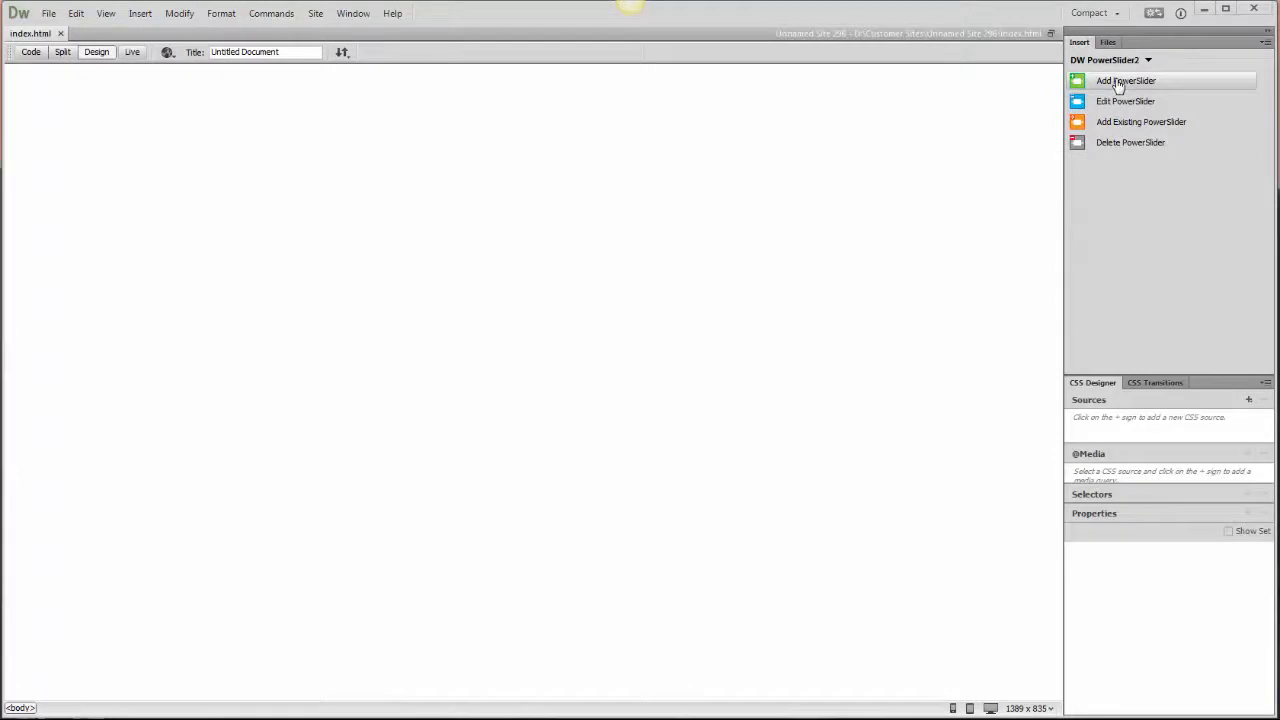
Step: Add a new PowerSlider and browse the templates up to the third one, advancing through its slides
click(1118, 86)
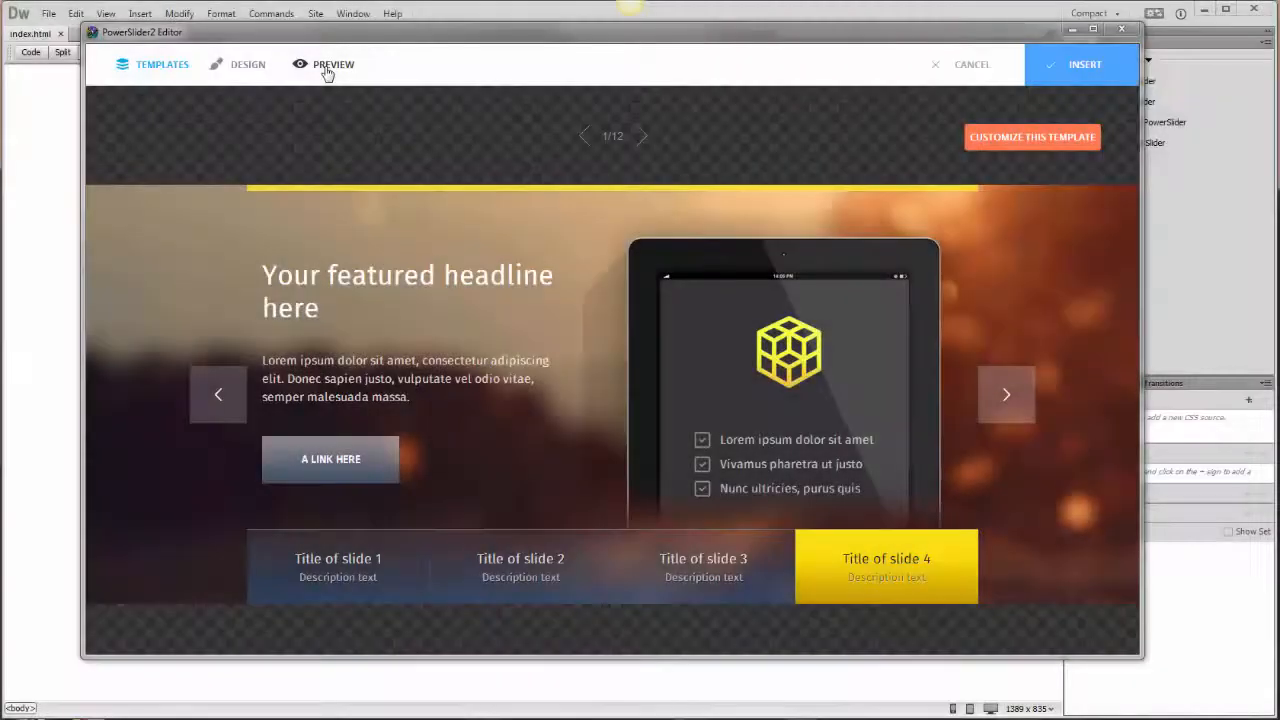
click(640, 137)
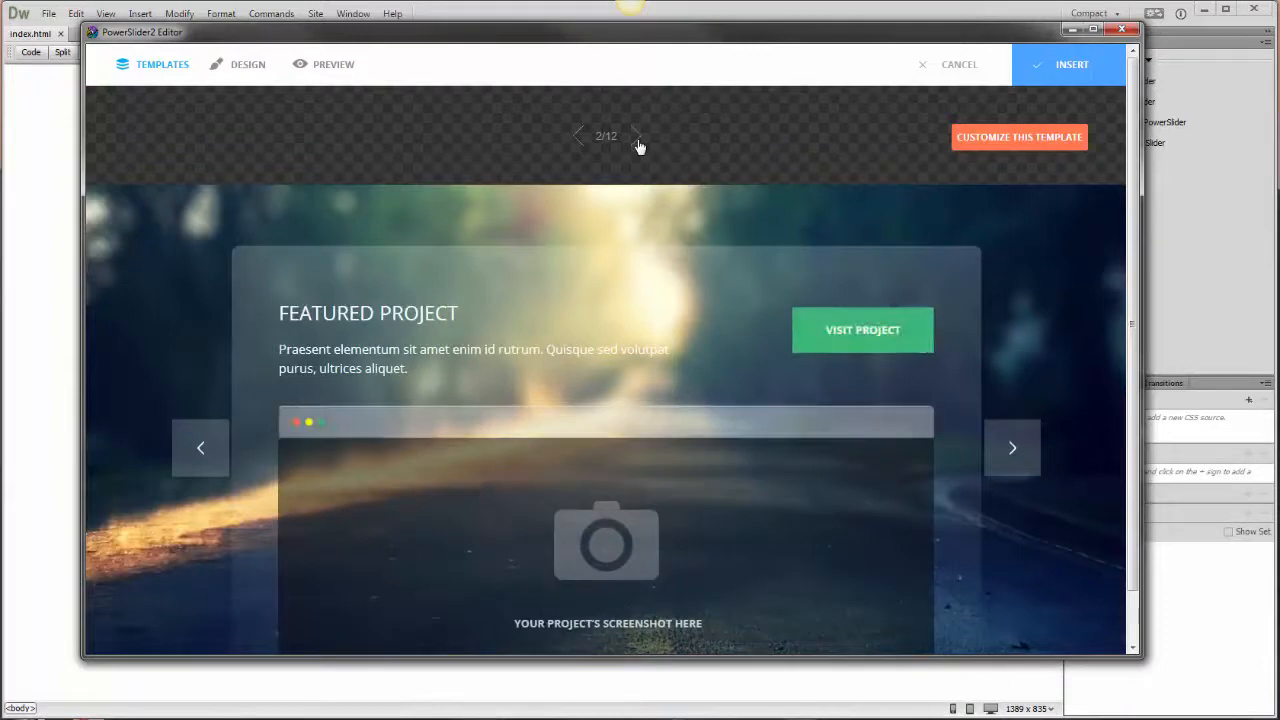
click(638, 140)
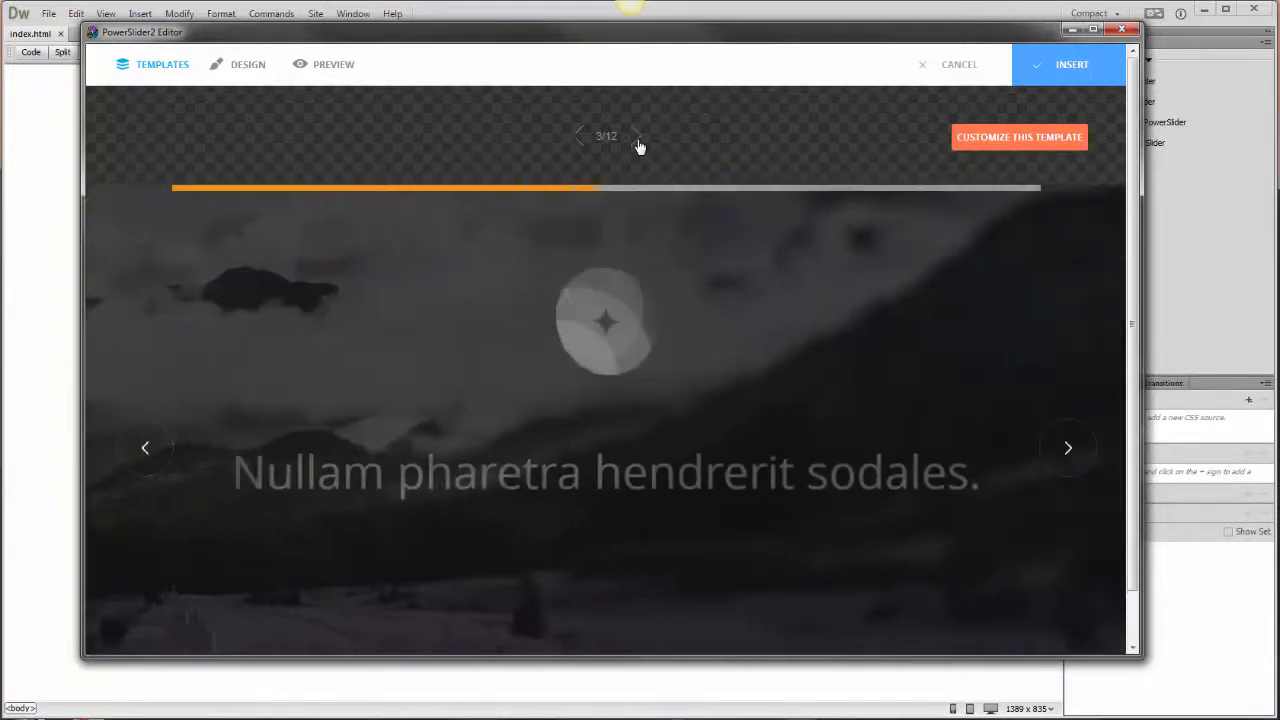
click(1068, 449)
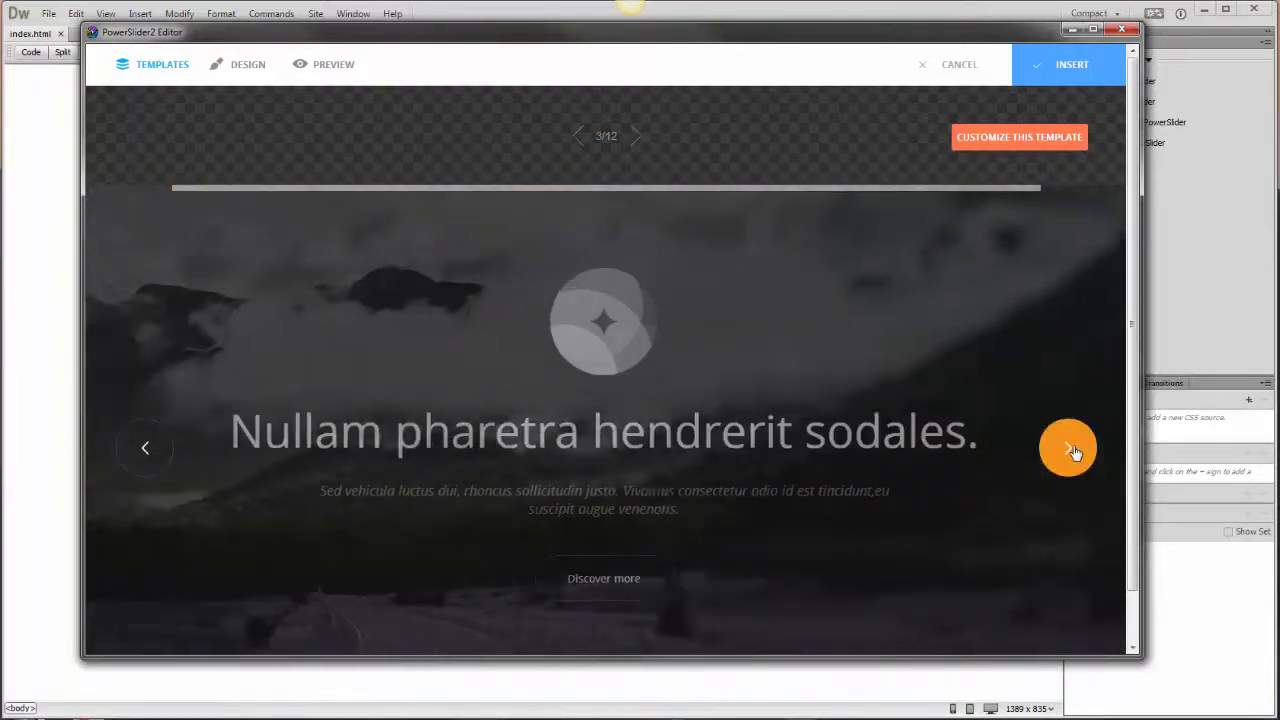
click(1068, 449)
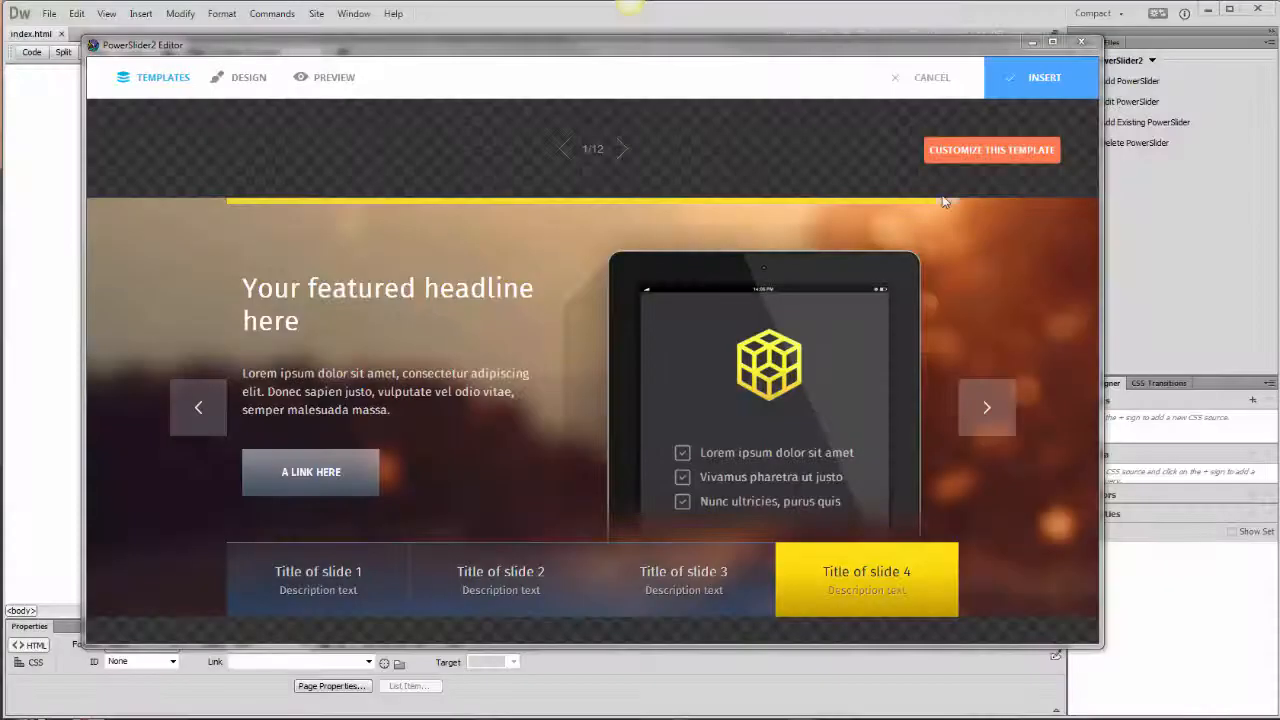
Step: Open the first template for design with the Auto Resize slider type and show slide 2
click(254, 85)
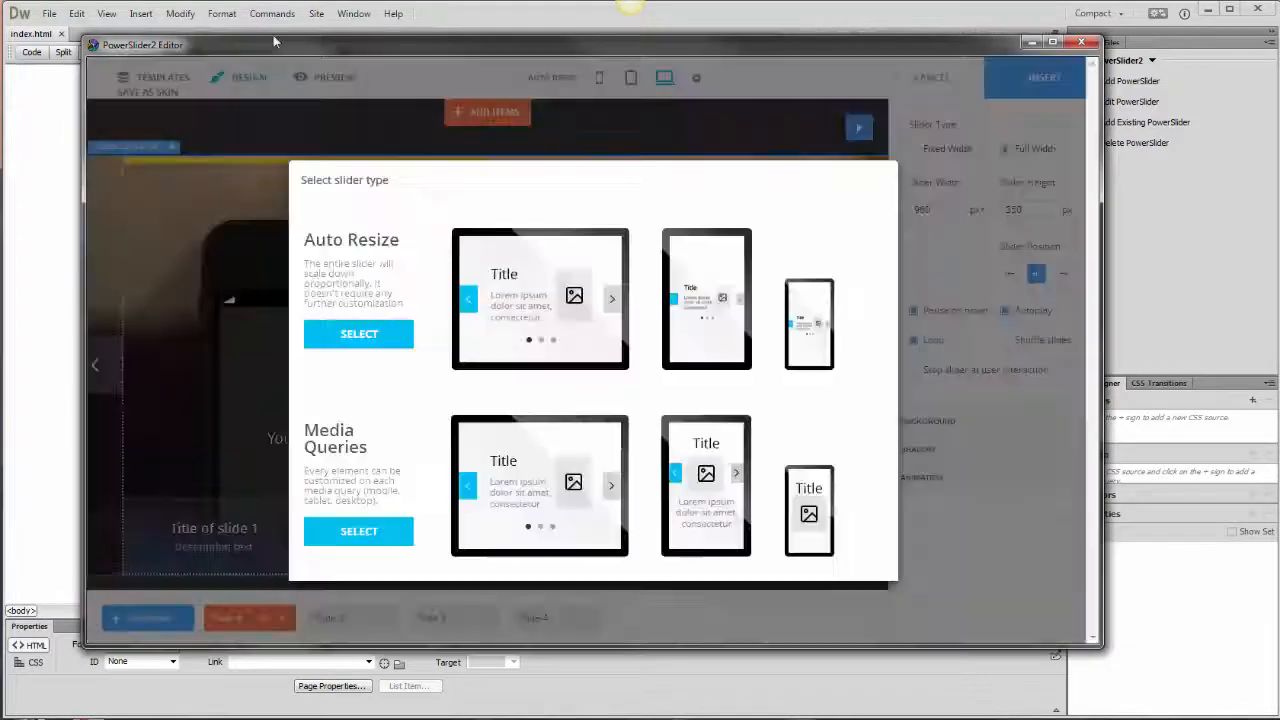
click(364, 341)
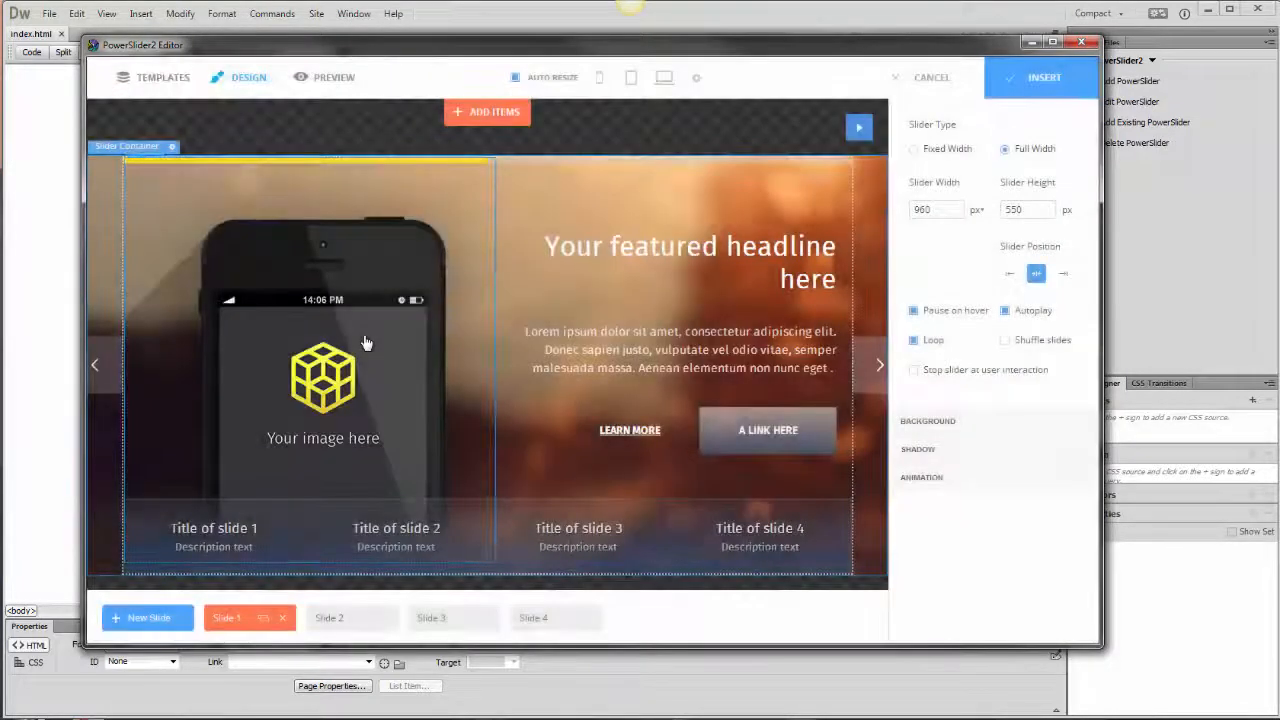
click(373, 625)
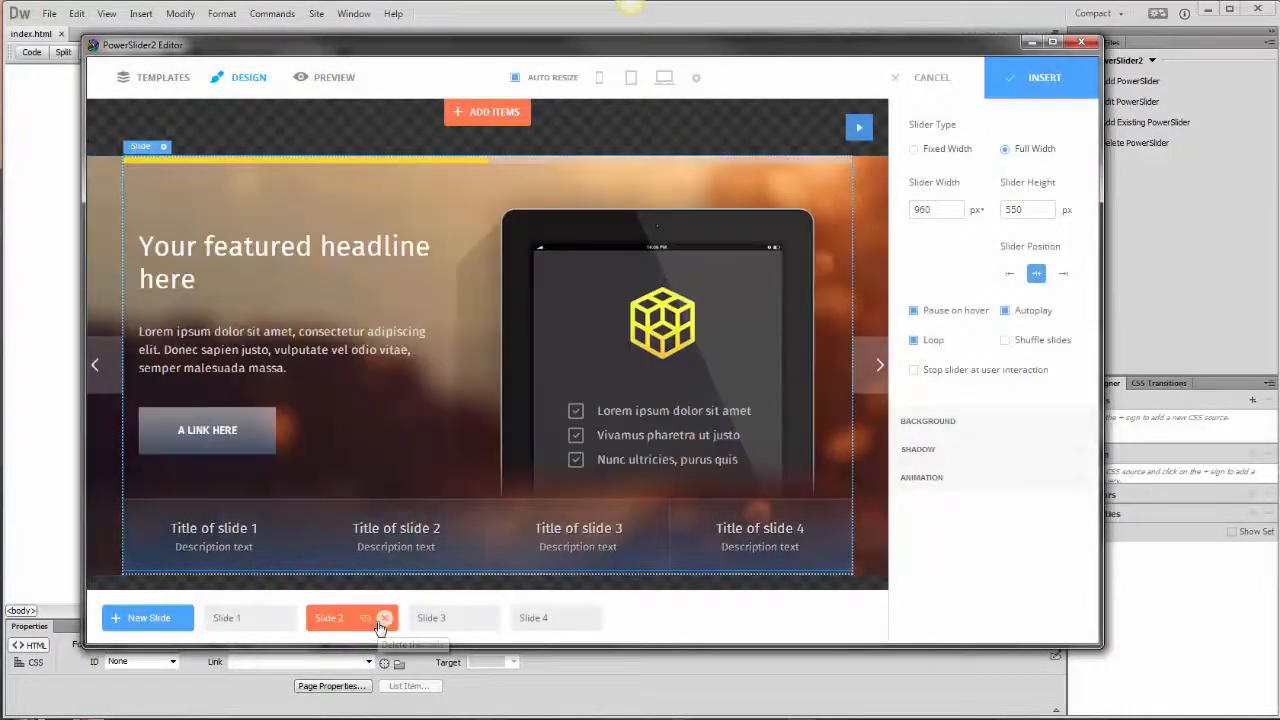
Step: Add a button beside the "A LINK HERE" button on slide 2 and set its vertical offset to 330 px
click(483, 112)
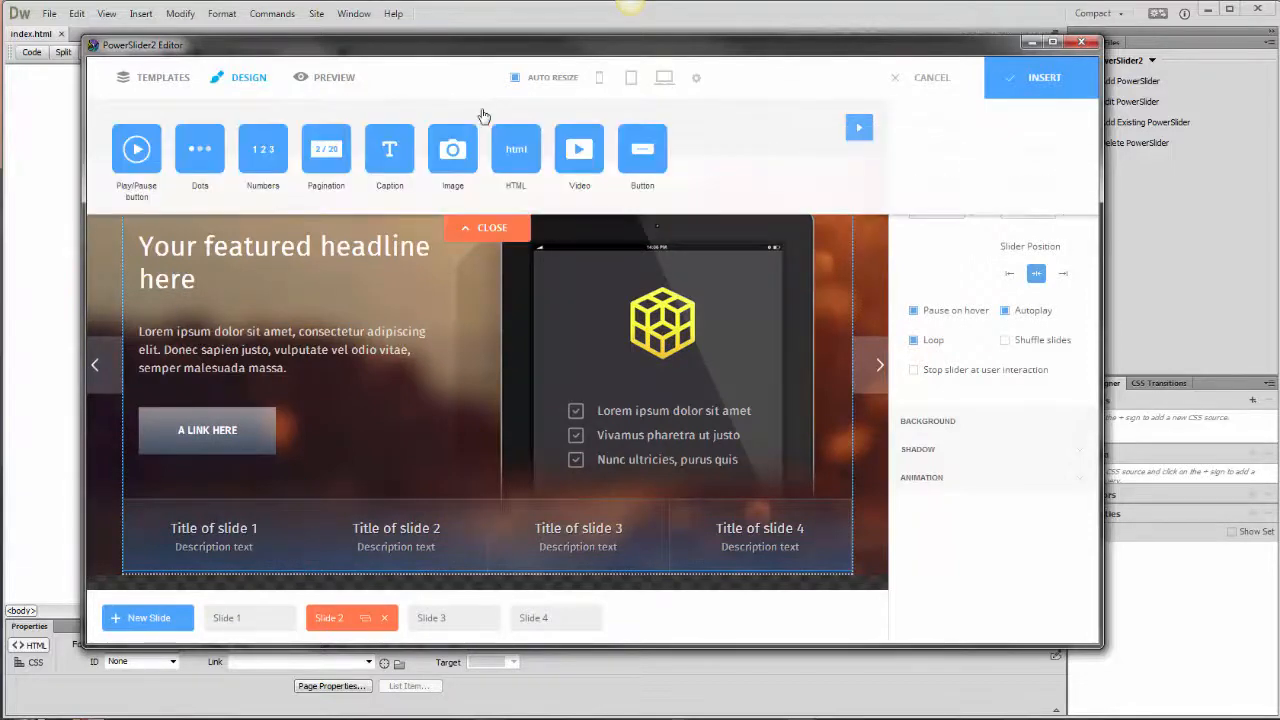
drag(634, 141, 352, 423)
drag(451, 418, 401, 416)
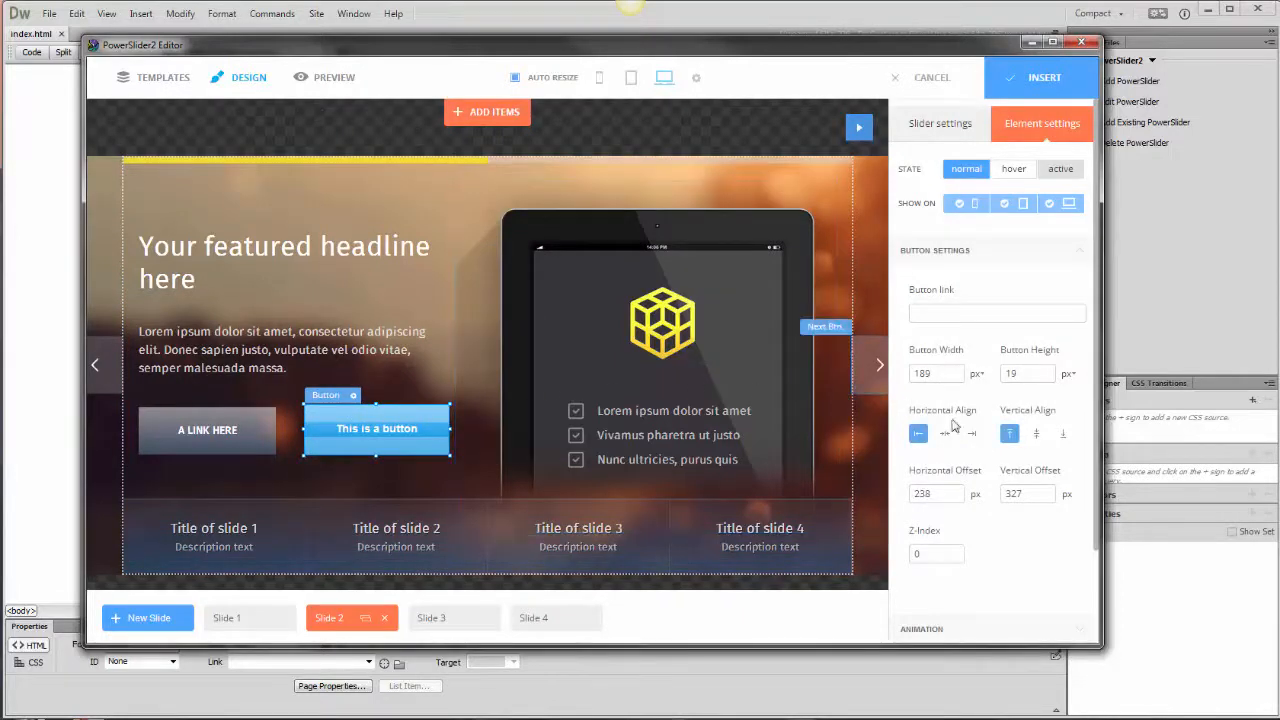
click(1040, 496)
text(0)
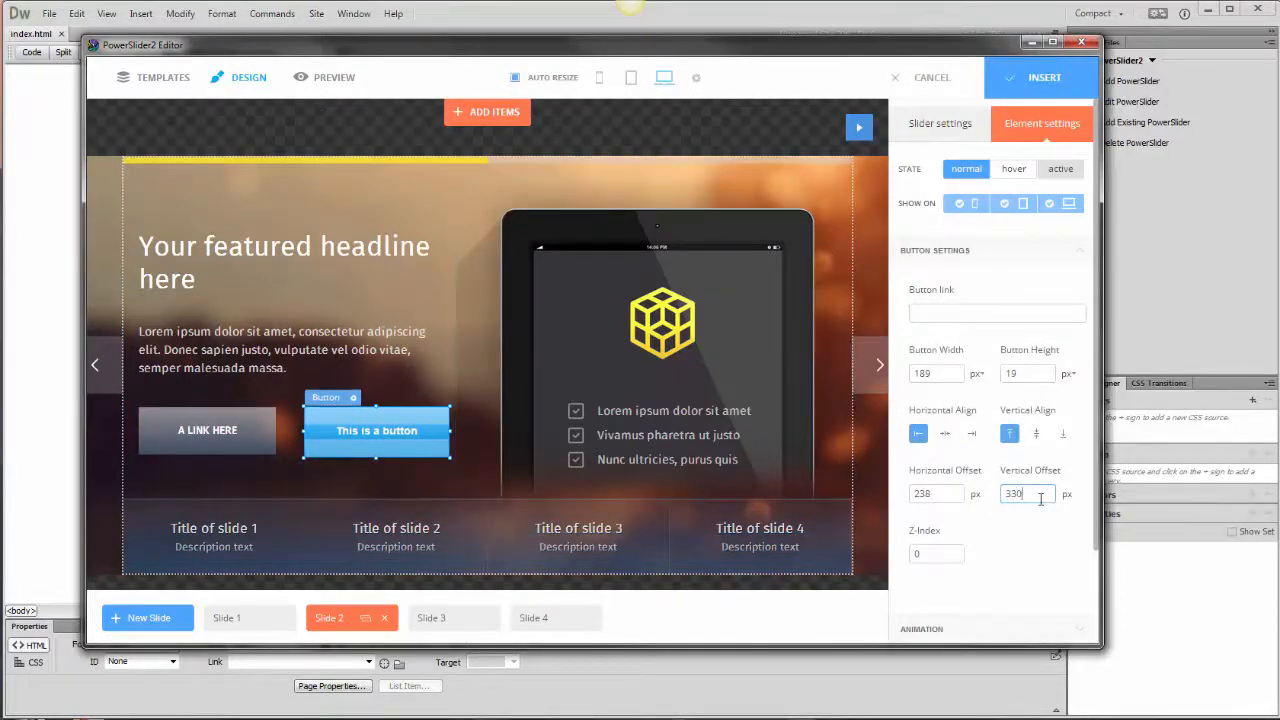
Step: Apply the style of the "A LINK HERE" button to the new button
click(245, 425)
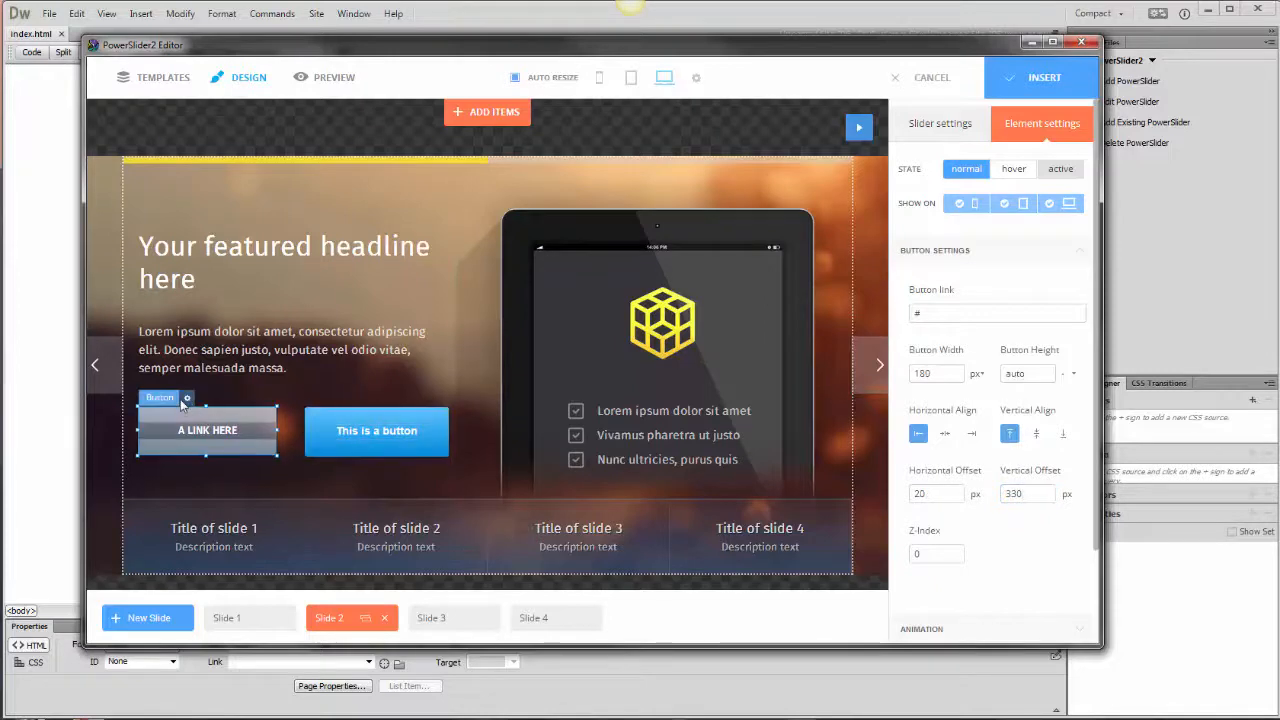
click(350, 425)
click(353, 397)
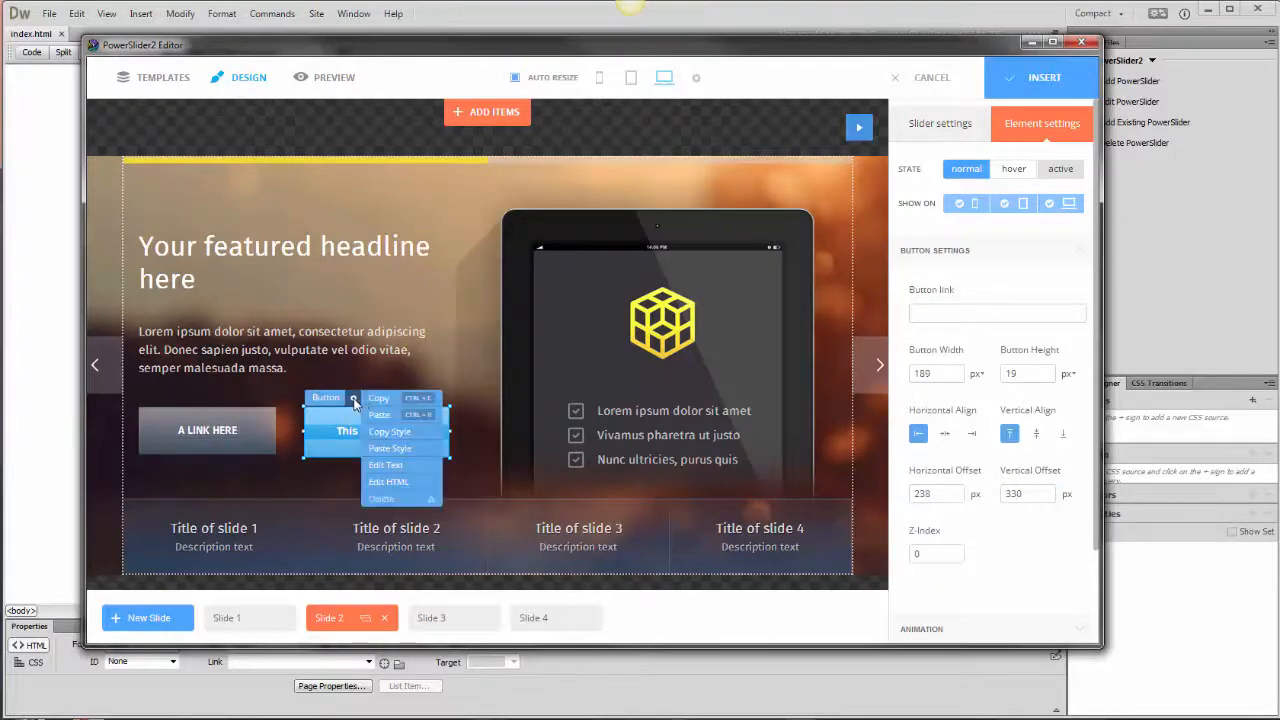
click(392, 449)
Step: Change the new button's text to "ANOTHER LINK"
double_click(395, 432)
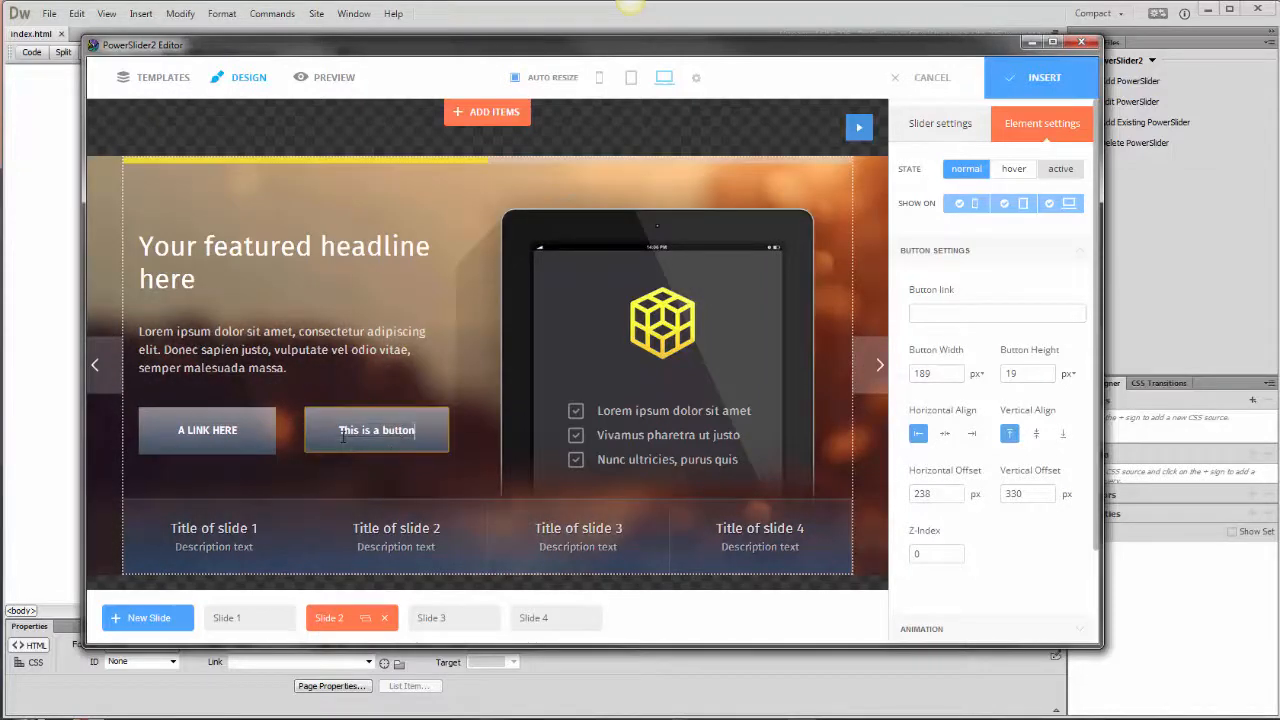
text(AN)
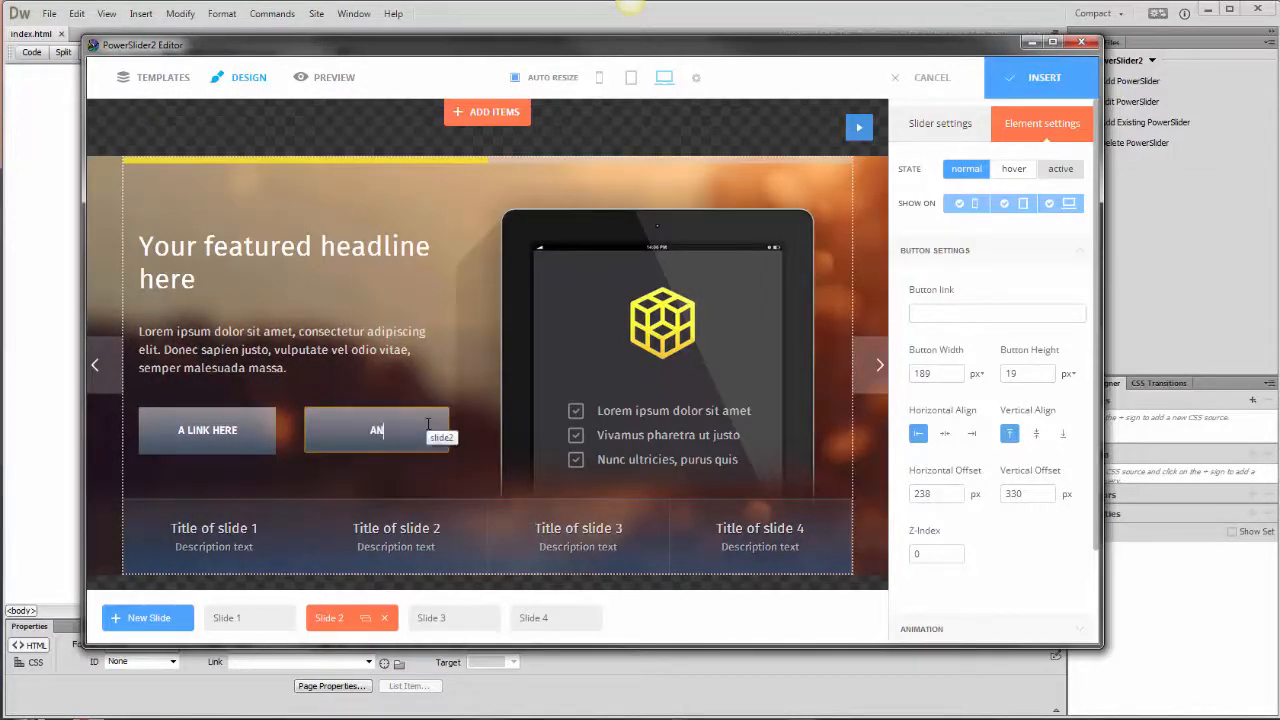
text(OTHER LINK)
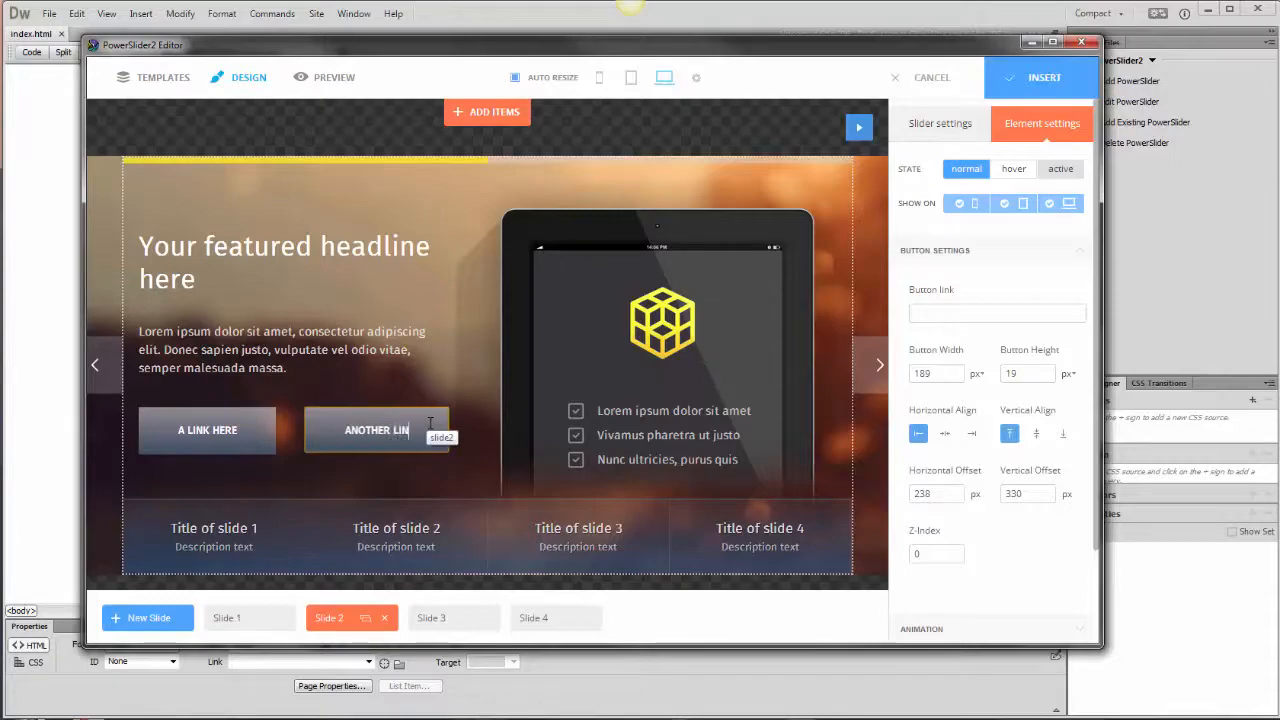
click(409, 468)
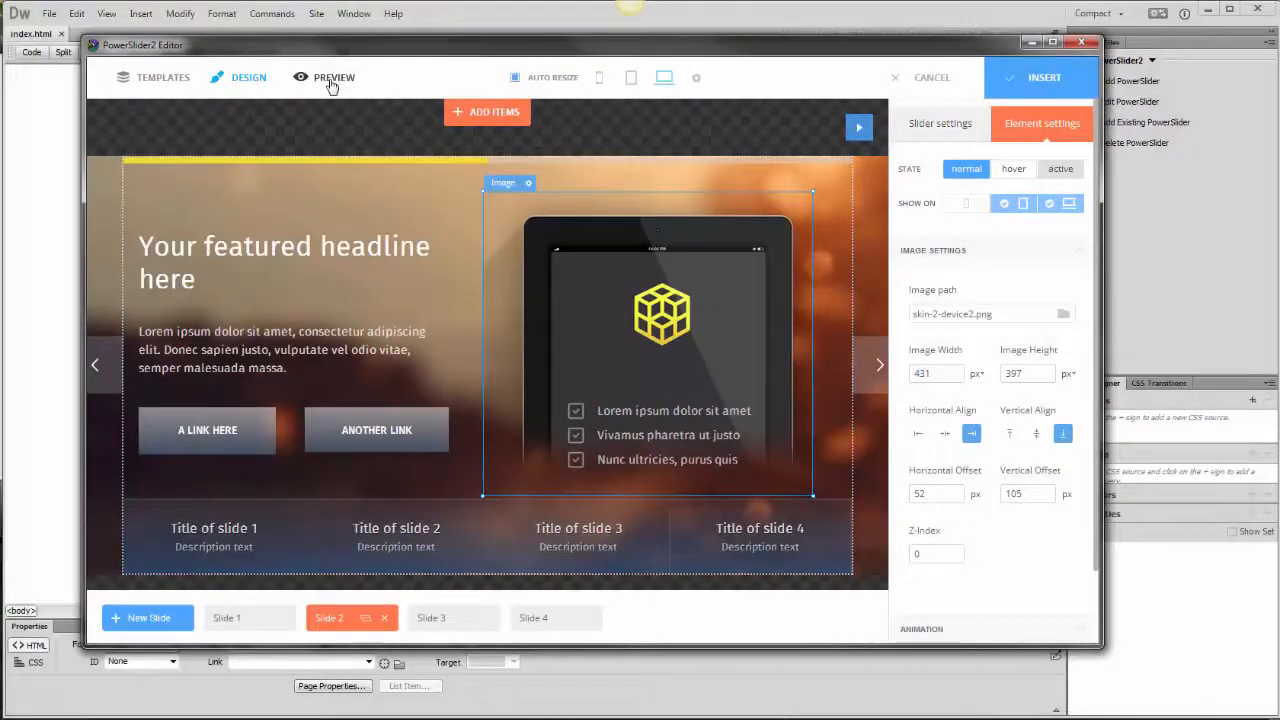
Step: Preview the slider in the browser and check slides 2 and 3
click(331, 84)
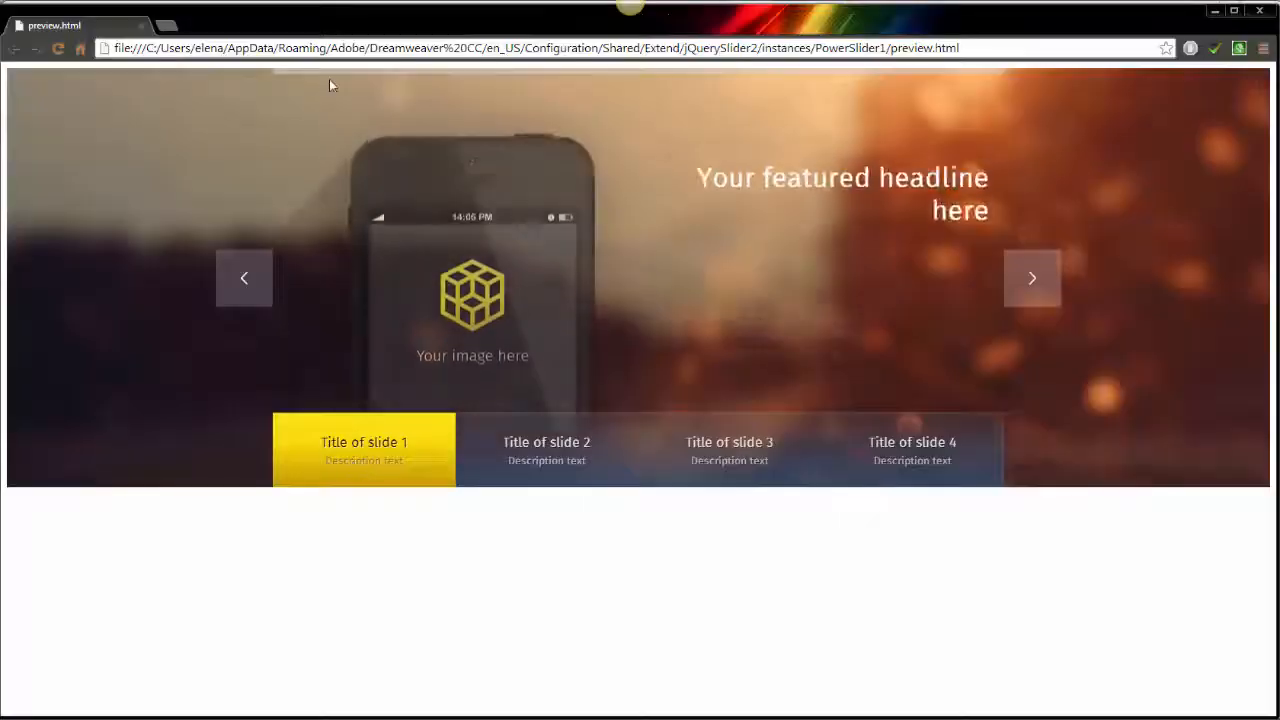
click(542, 457)
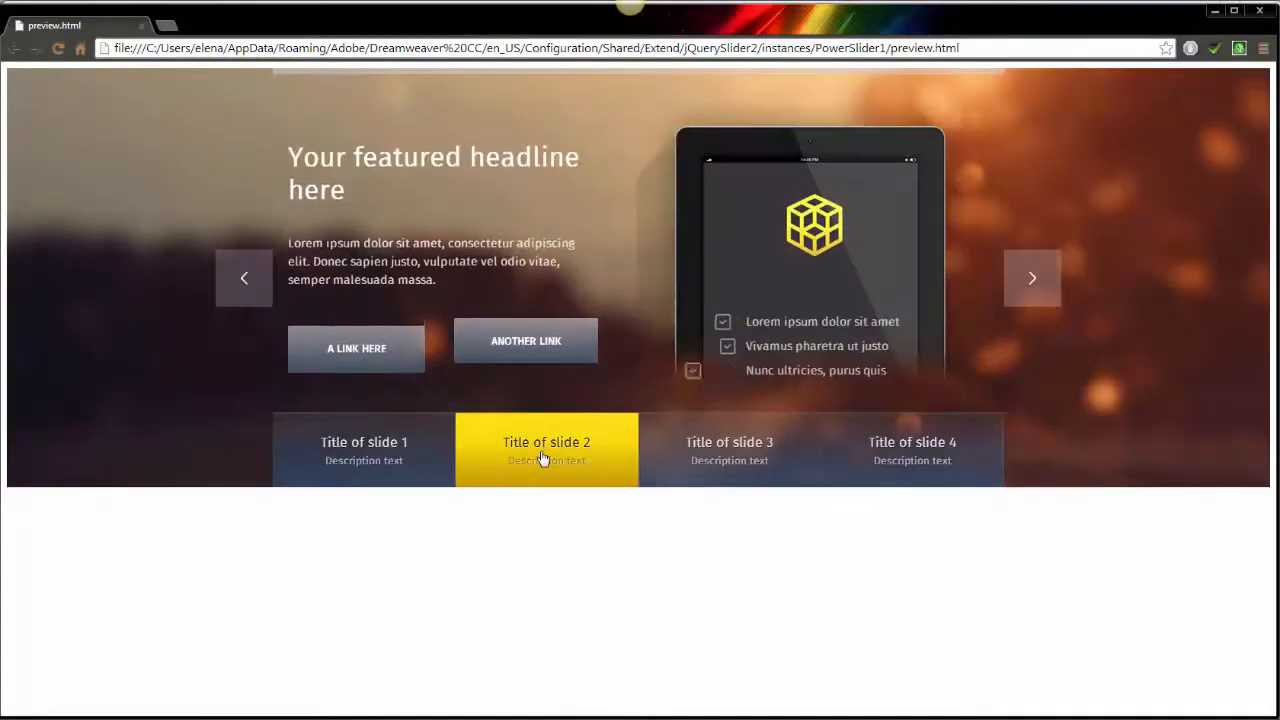
click(712, 472)
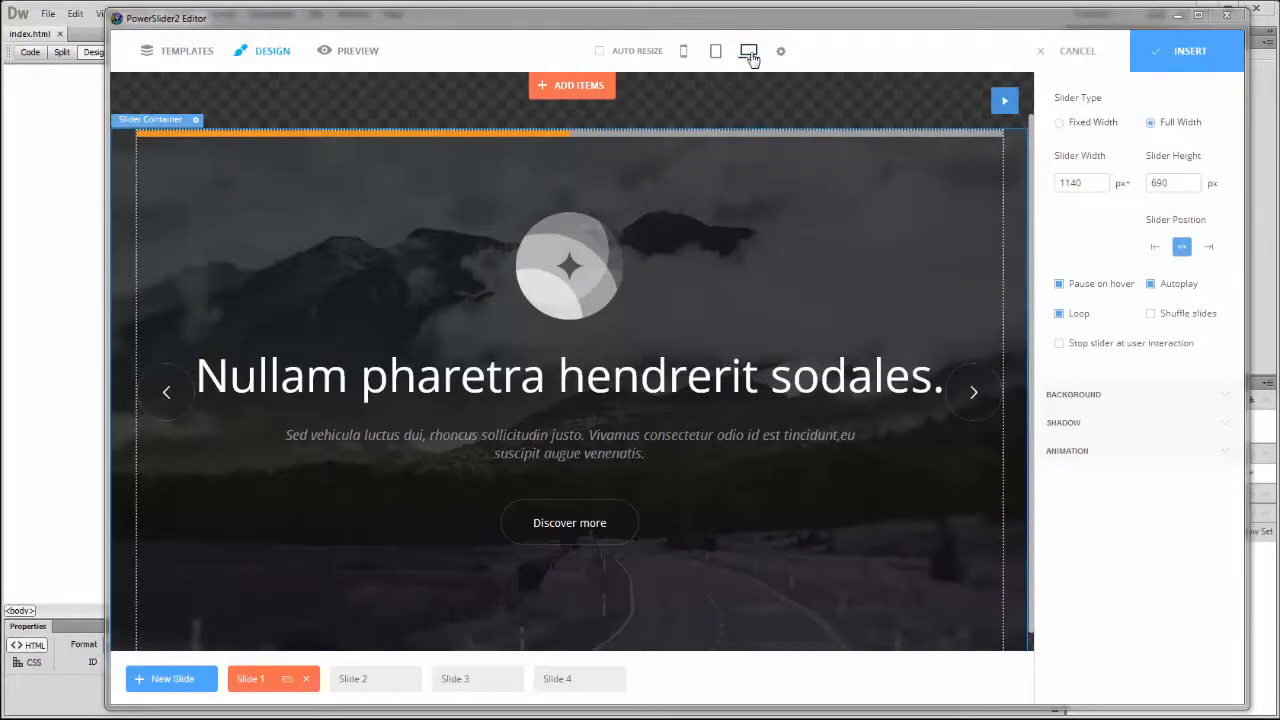
Step: Test the slider's scaling in a narrowed browser preview with Auto Resize switched on, and switch it off again
click(600, 52)
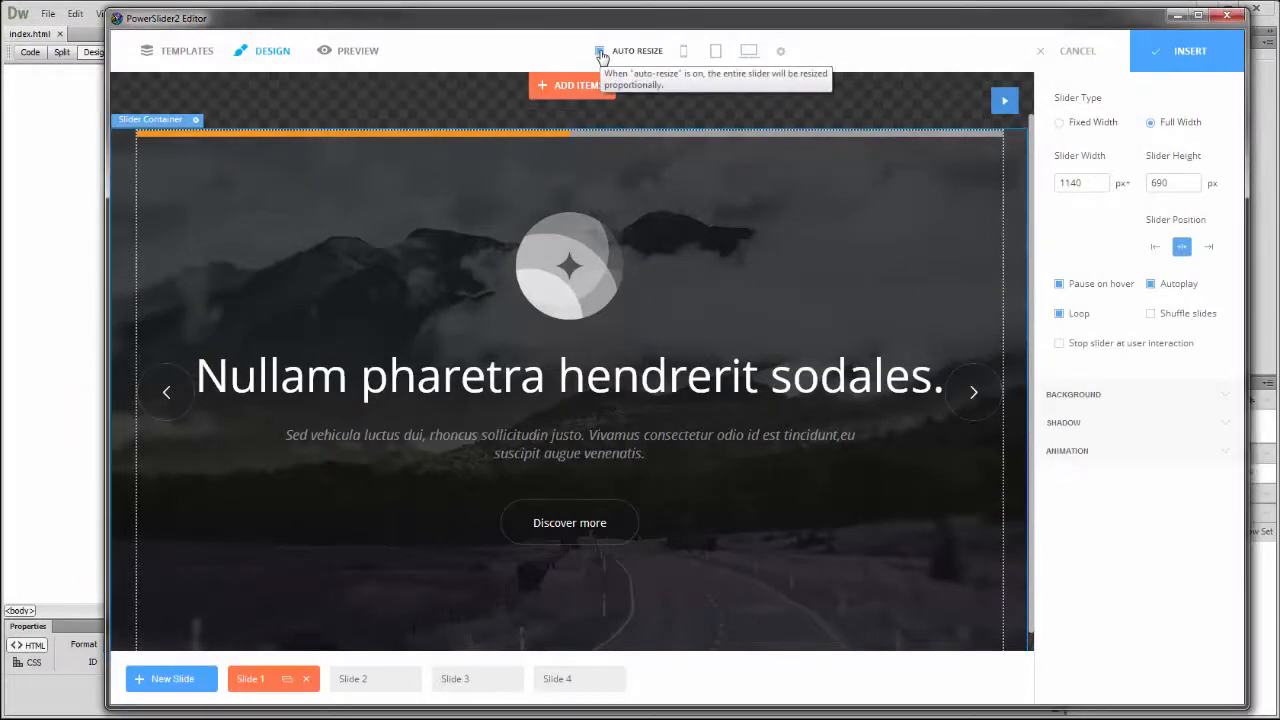
click(358, 52)
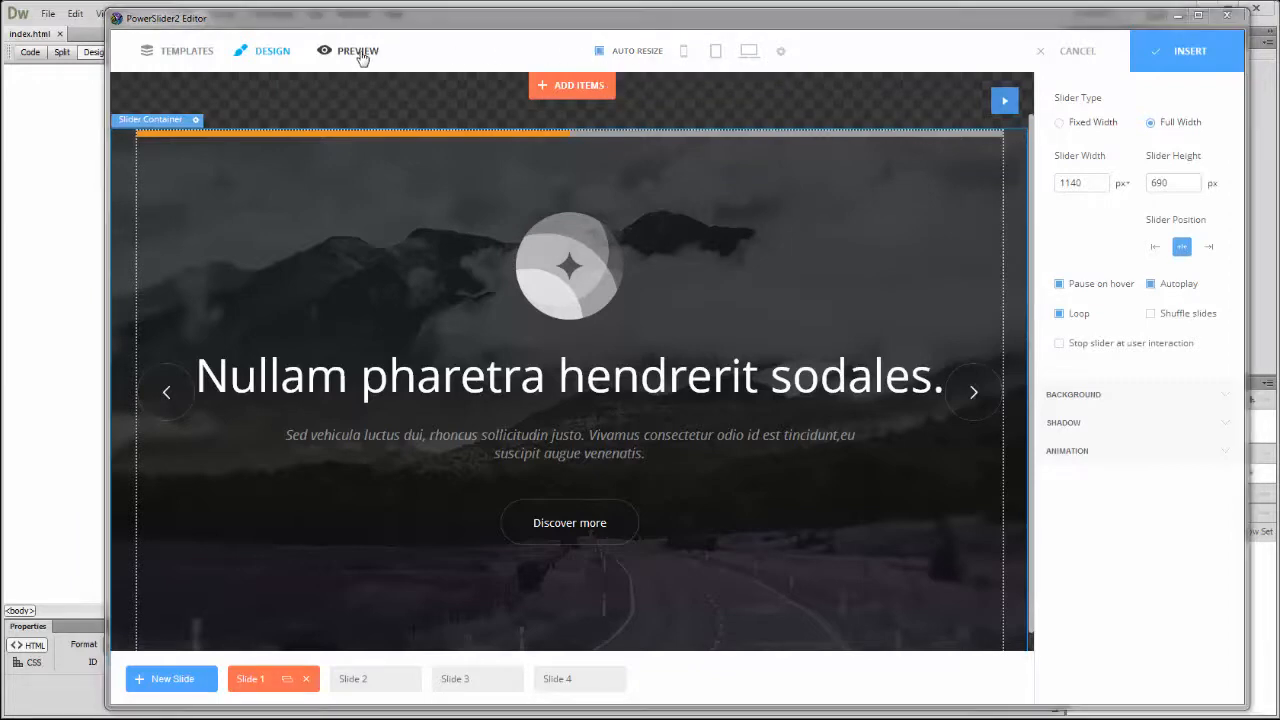
click(1047, 347)
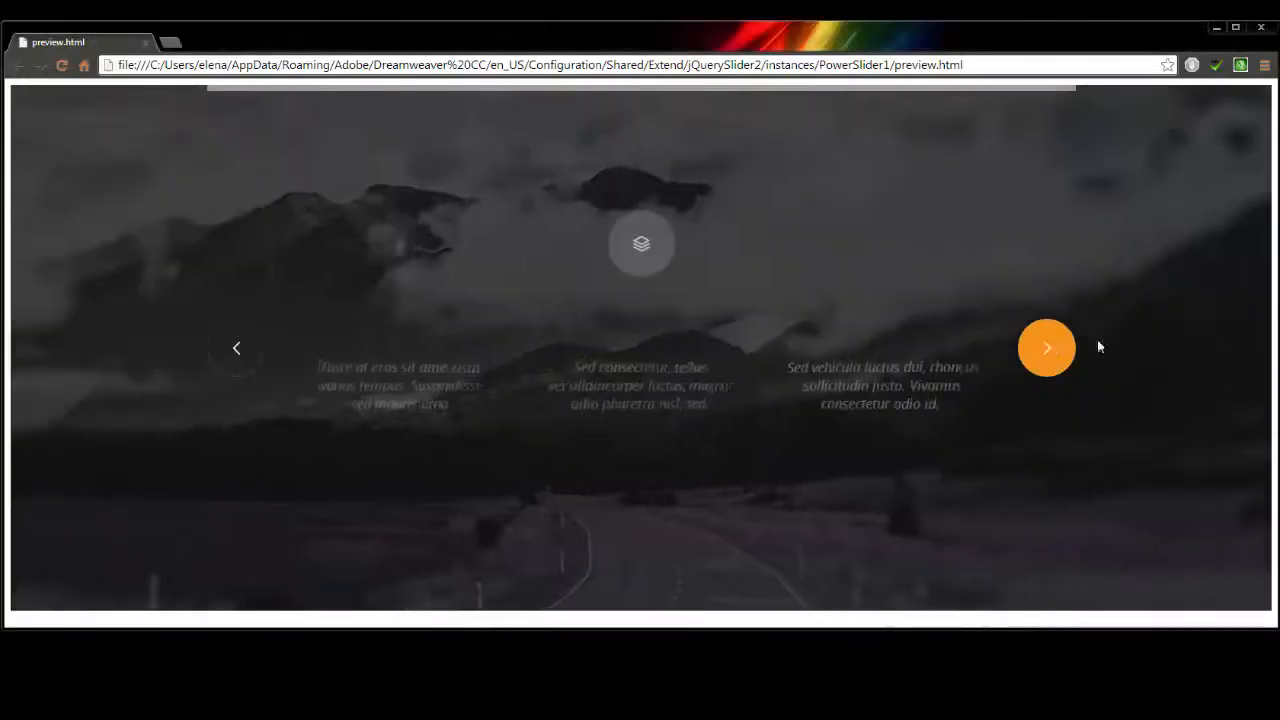
drag(1274, 375, 598, 450)
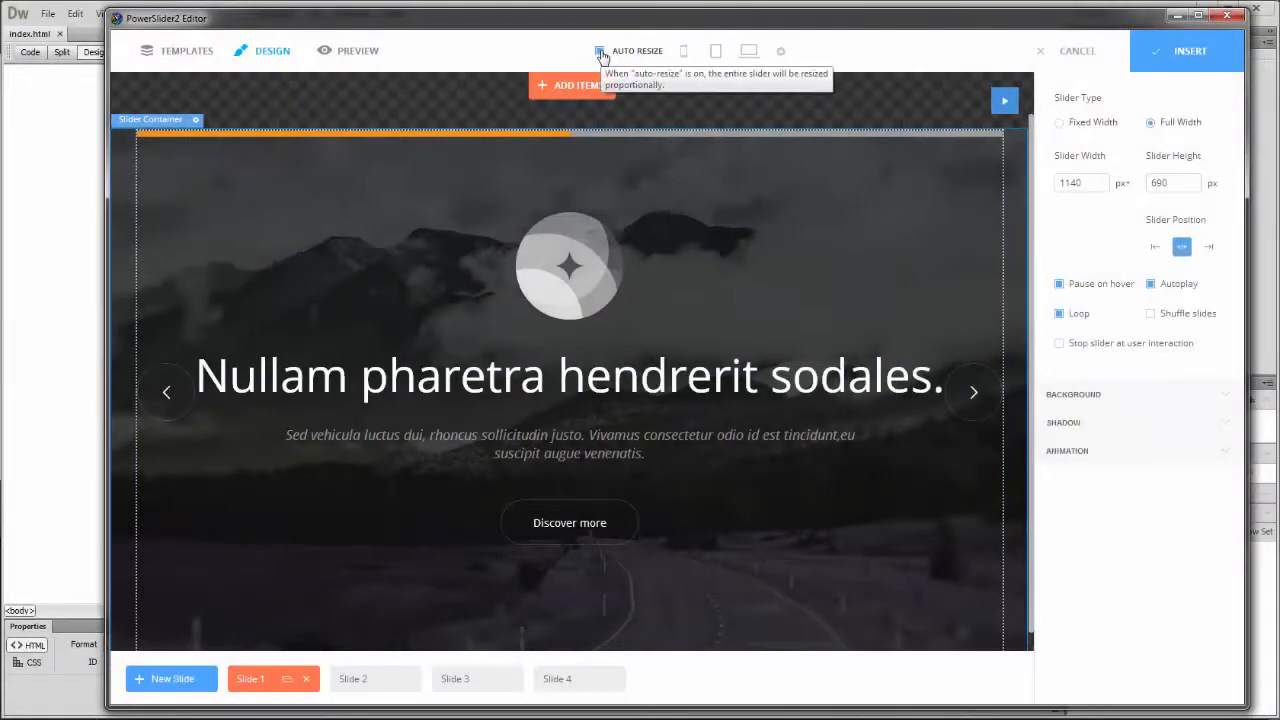
click(600, 51)
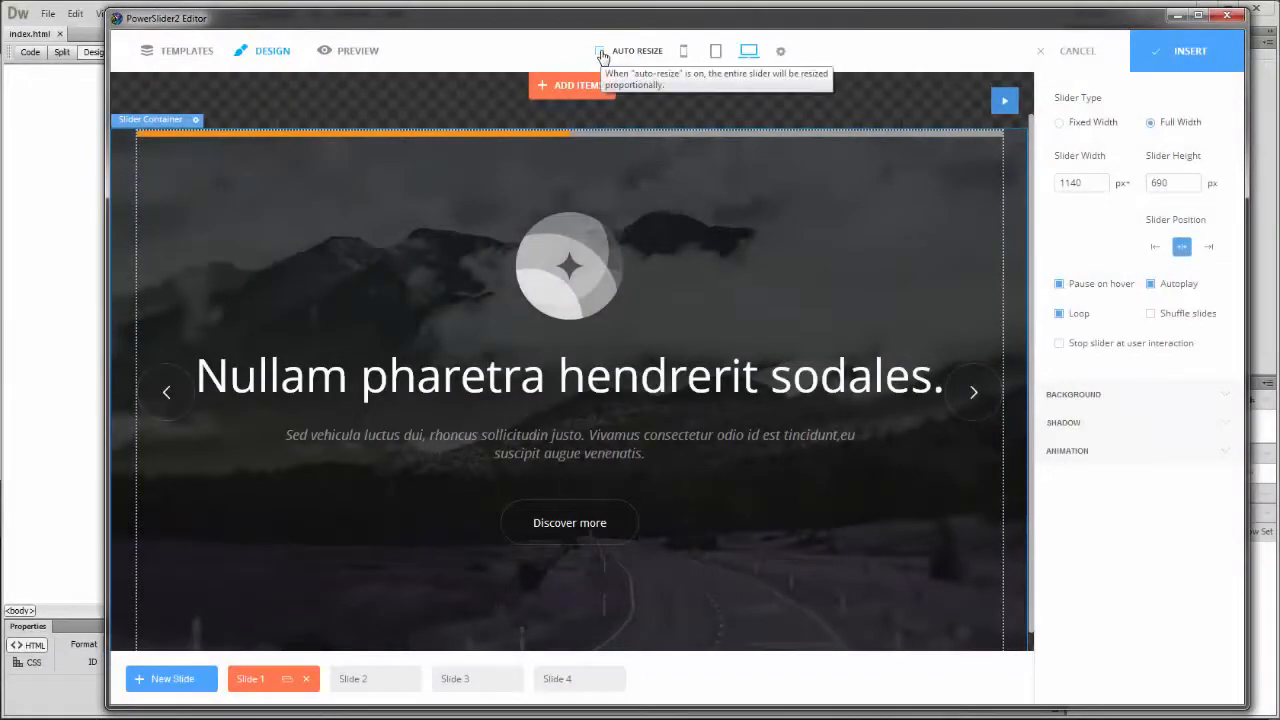
Step: Set the slide headline's font size to 20 px in the mobile layout
click(684, 52)
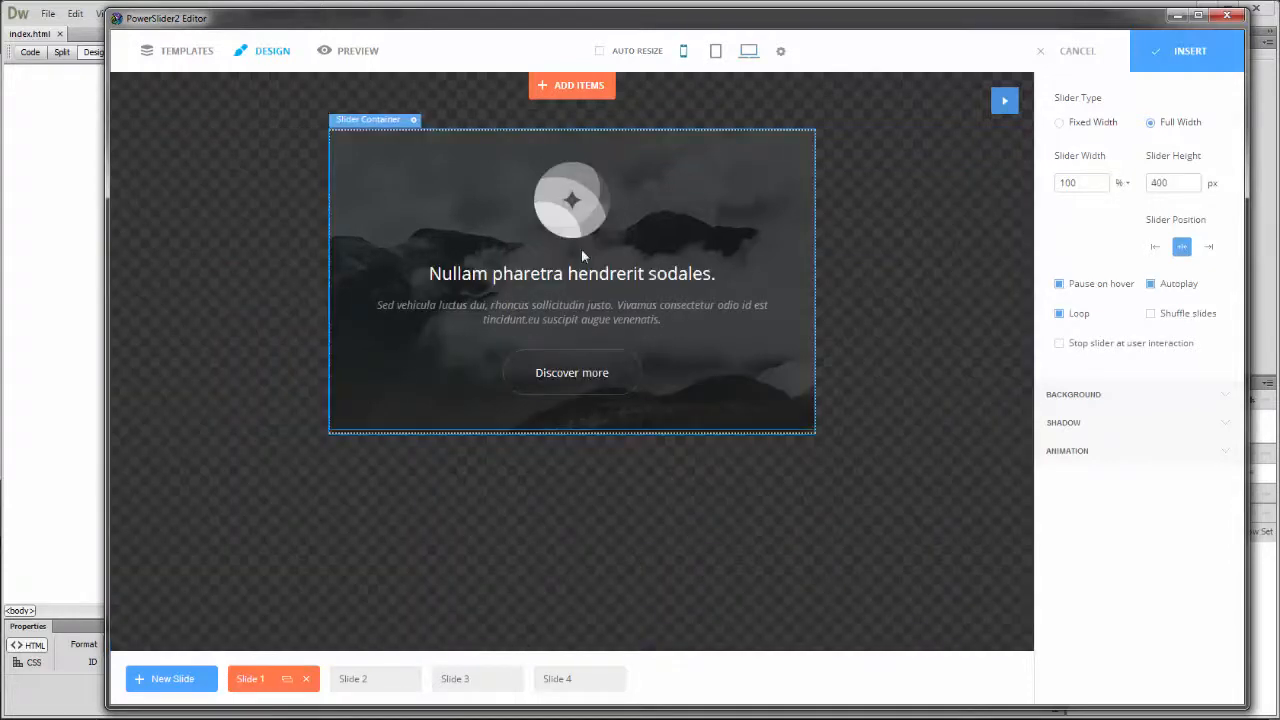
click(574, 276)
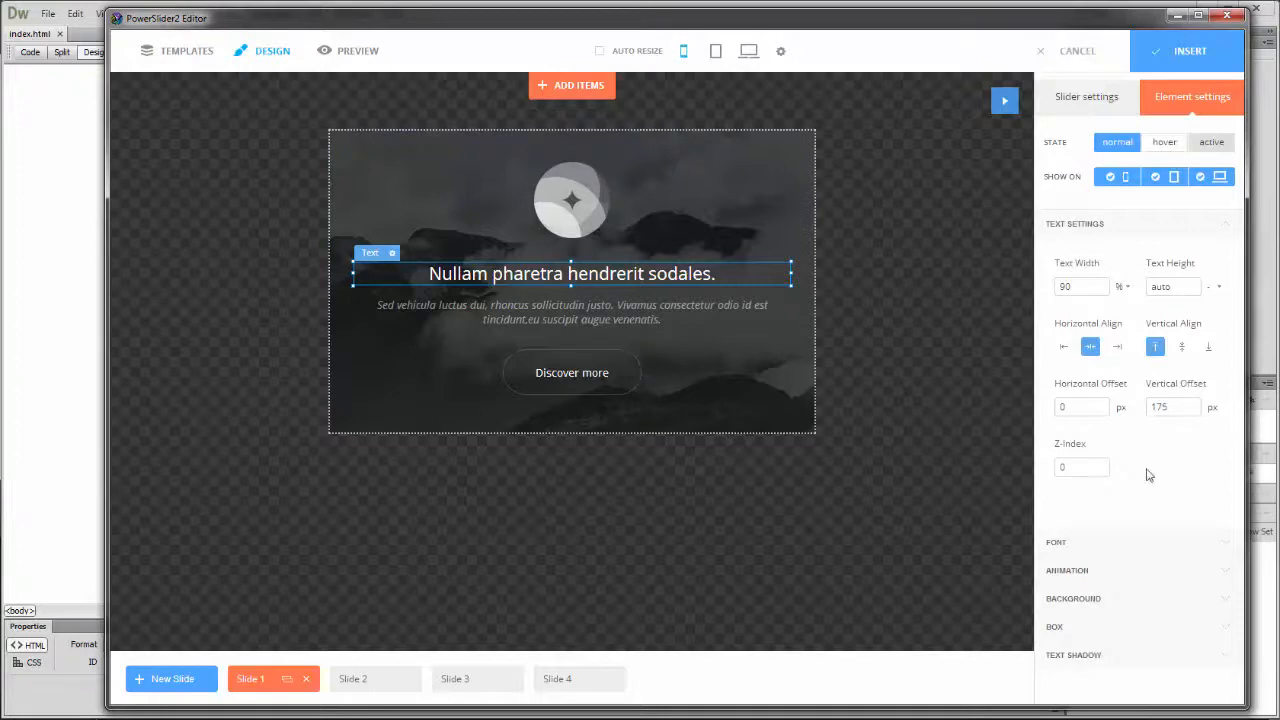
click(1106, 548)
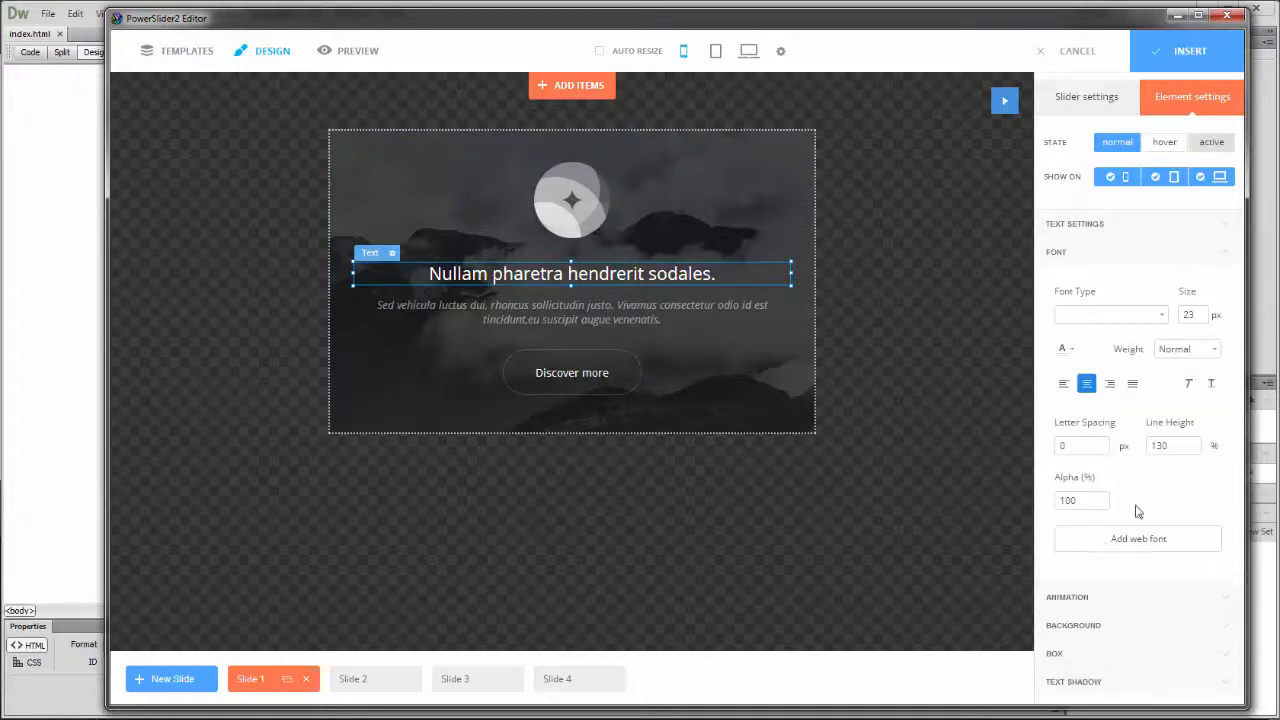
click(1197, 314)
text(20)
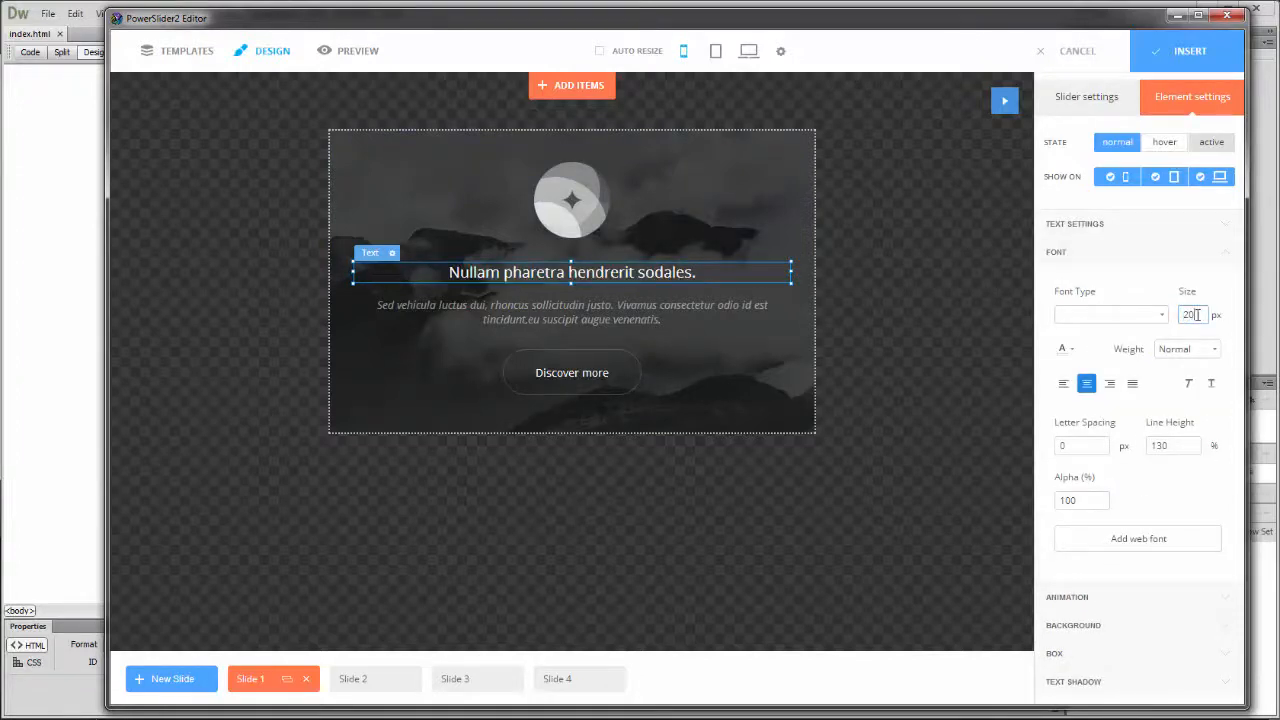
Step: Set the slide headline's font size to 40 px in the tablet layout
click(715, 53)
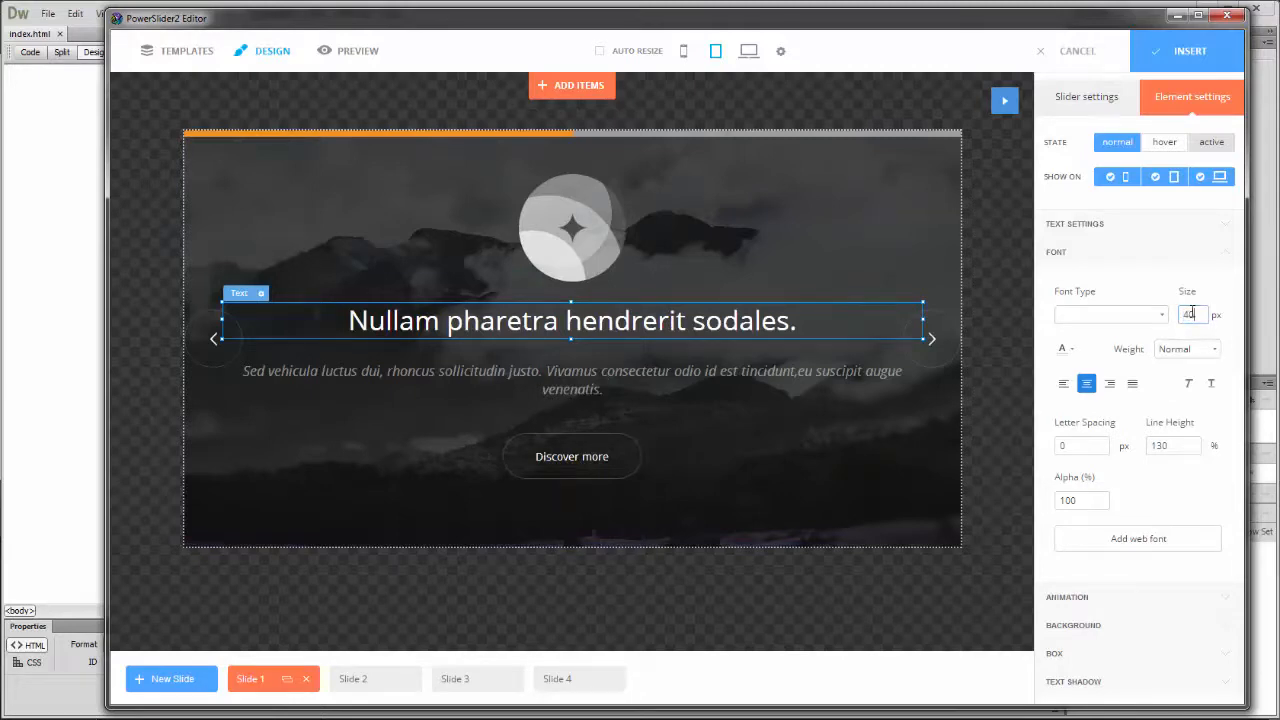
key(Return)
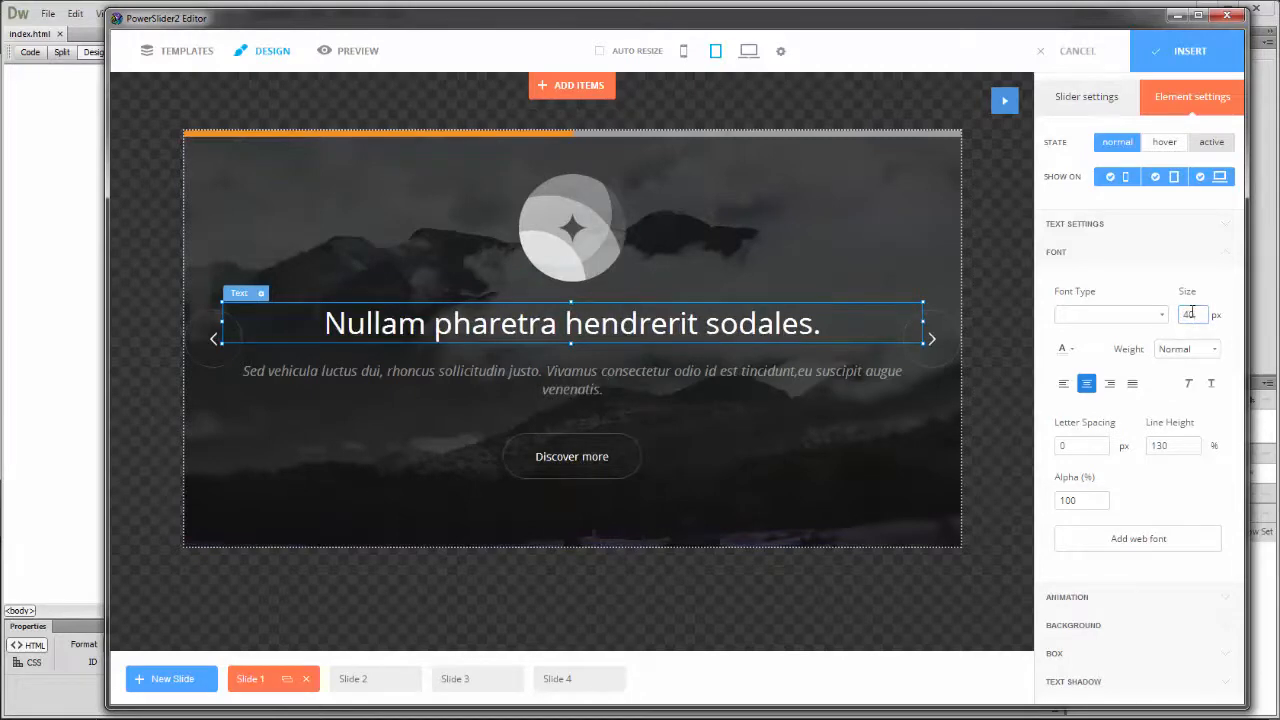
Step: Compare the headline in the mobile and tablet layouts, and check the slider in a narrowed browser preview
click(684, 52)
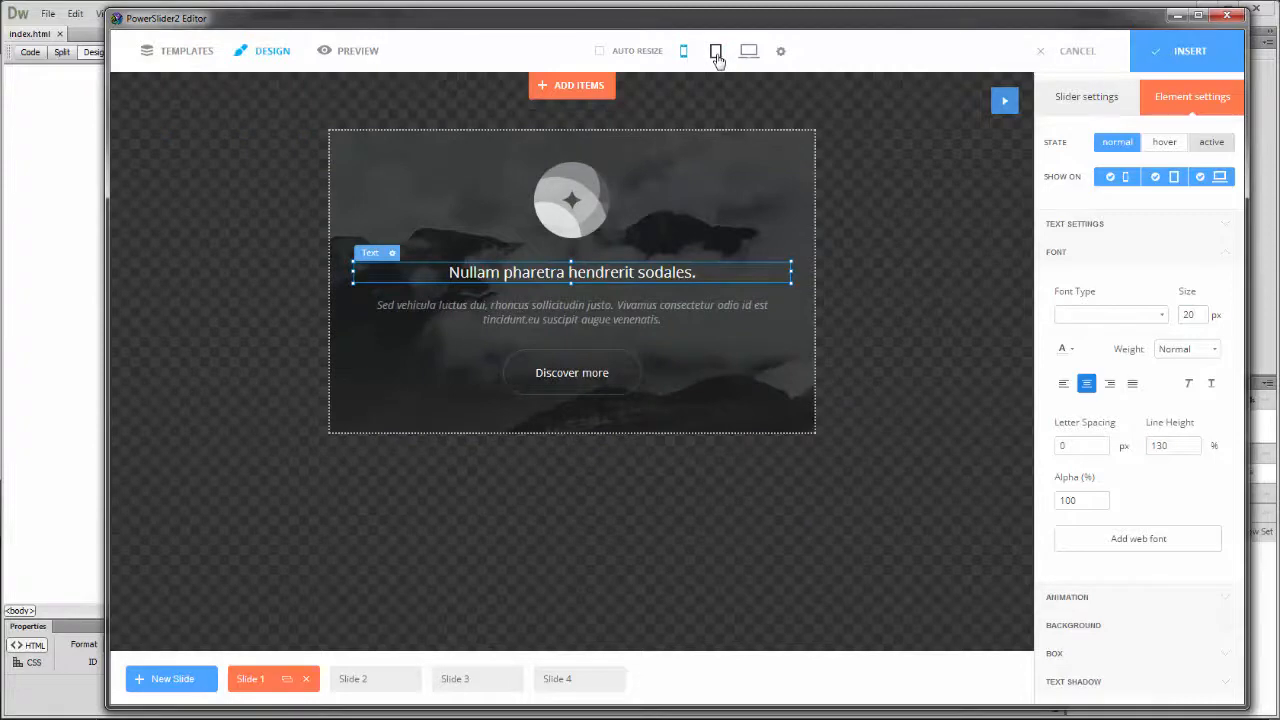
click(717, 56)
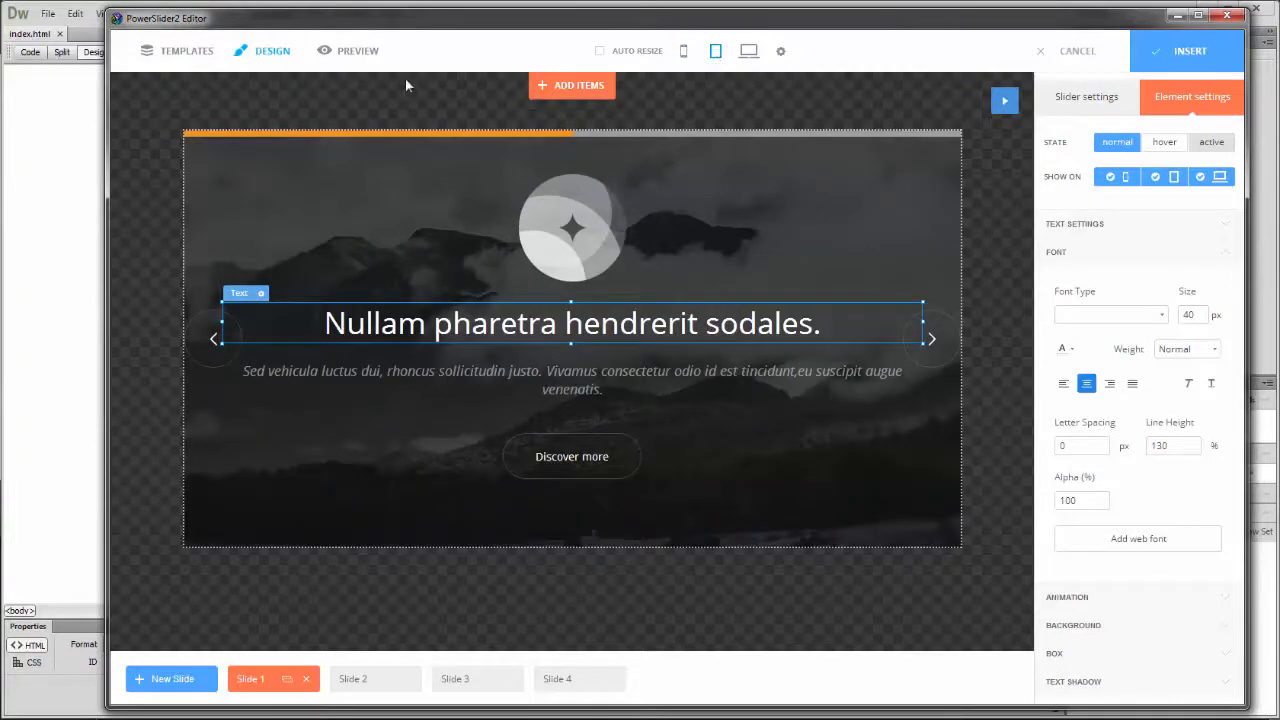
click(351, 56)
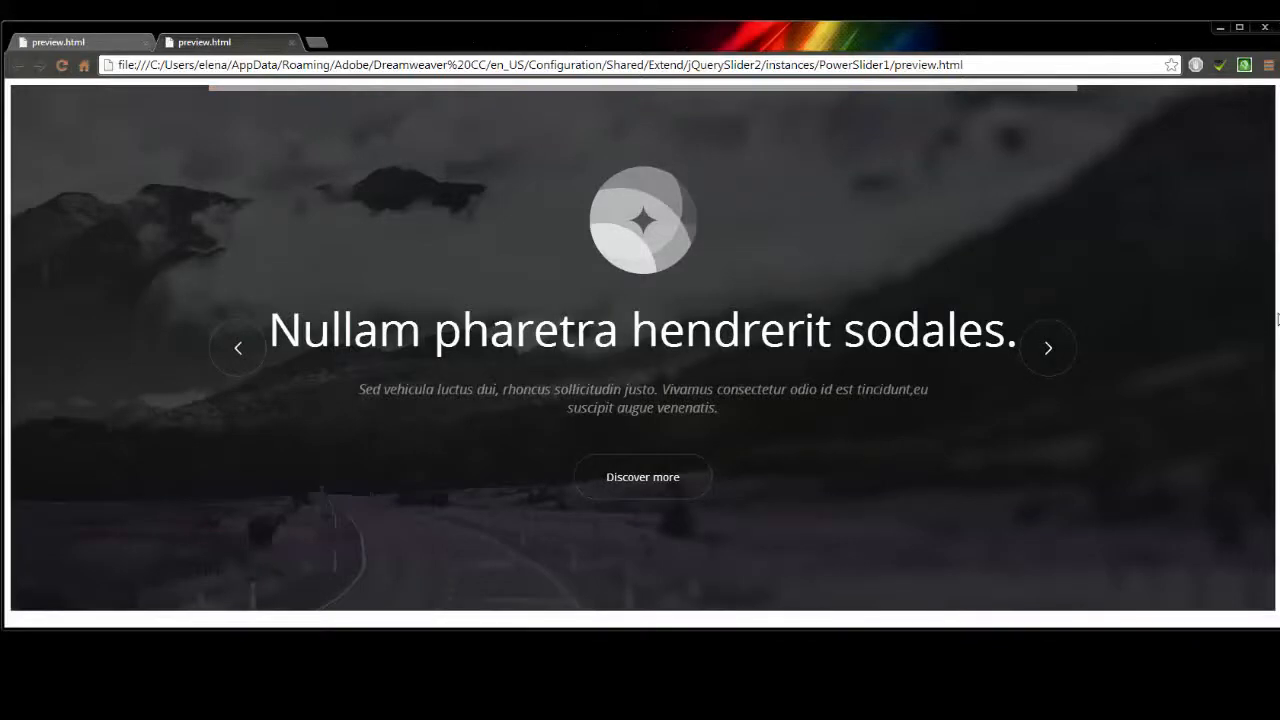
drag(1276, 318, 355, 402)
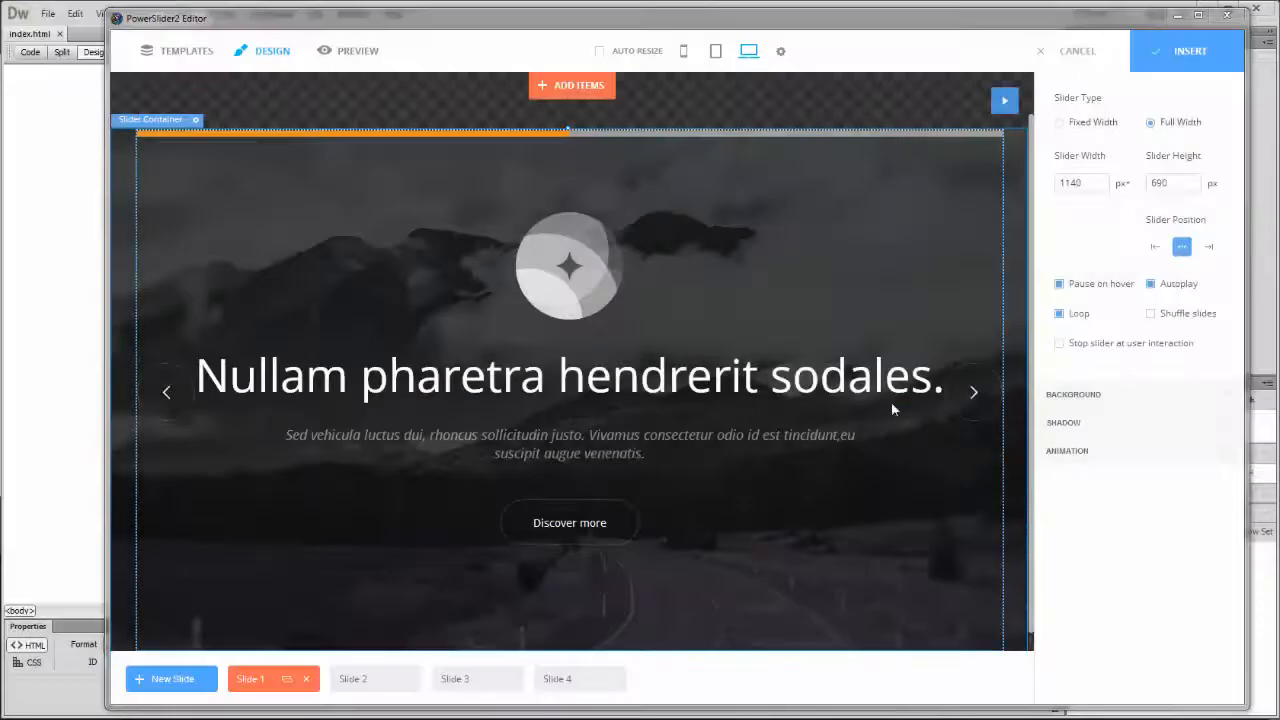
Step: Set the slide headline's show effect to Bounce from Bottom and play the slide animation
click(846, 385)
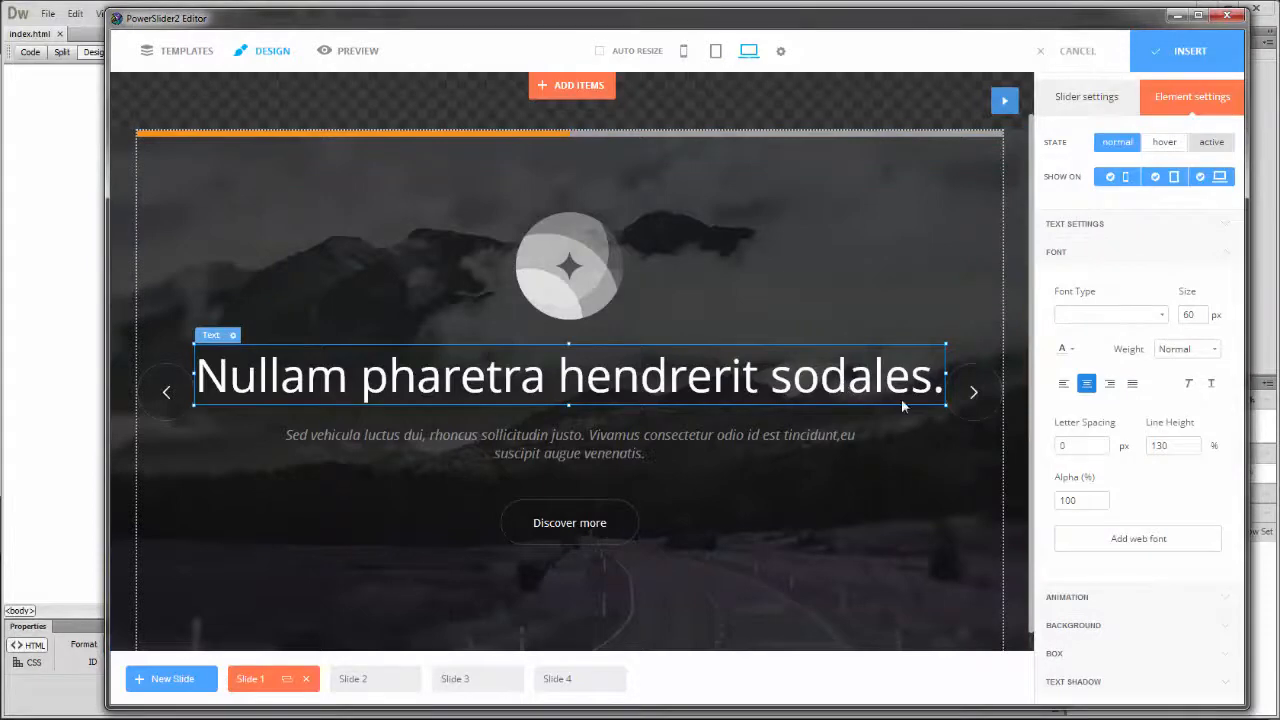
click(1096, 600)
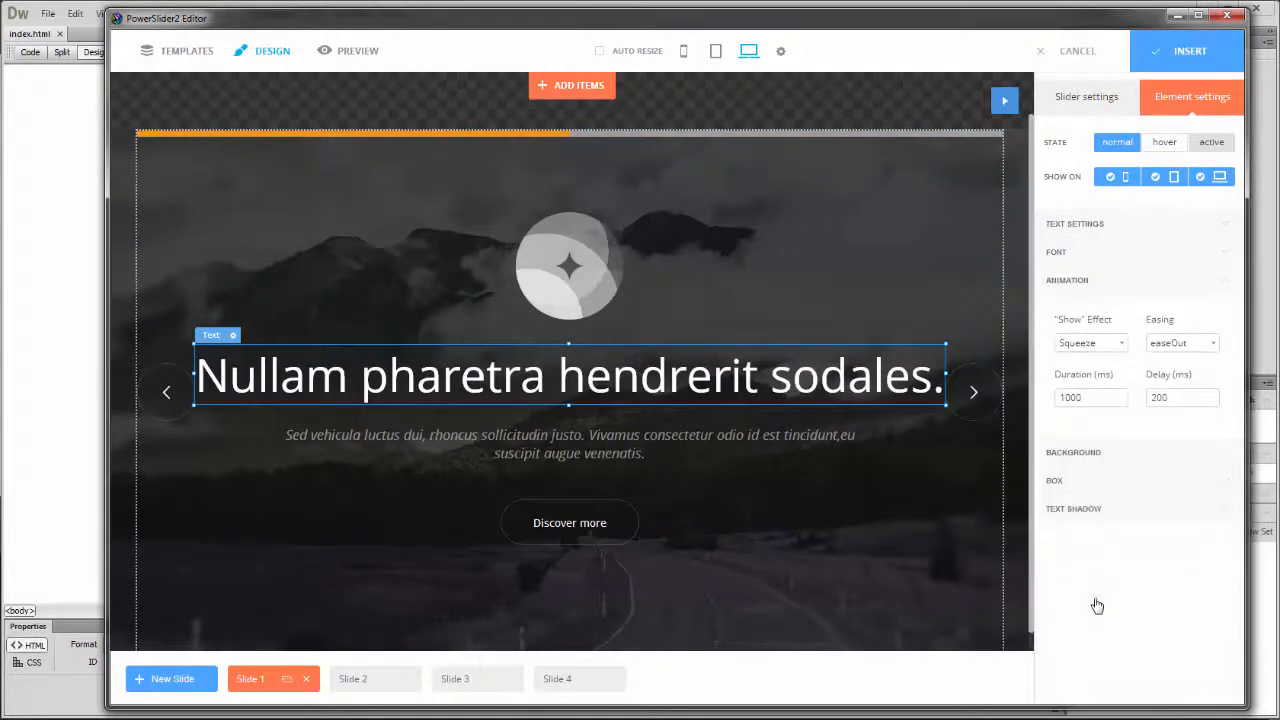
click(1119, 343)
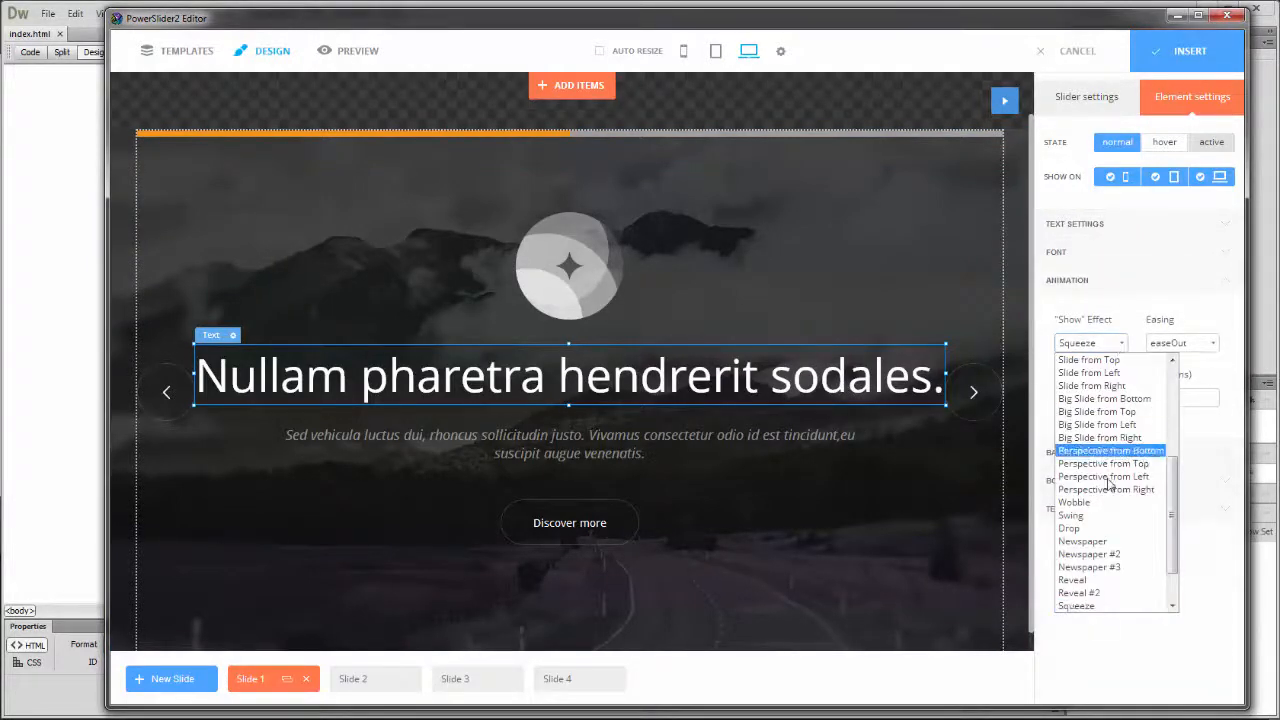
scroll(1176, 575, down, 2)
drag(1178, 577, 1172, 452)
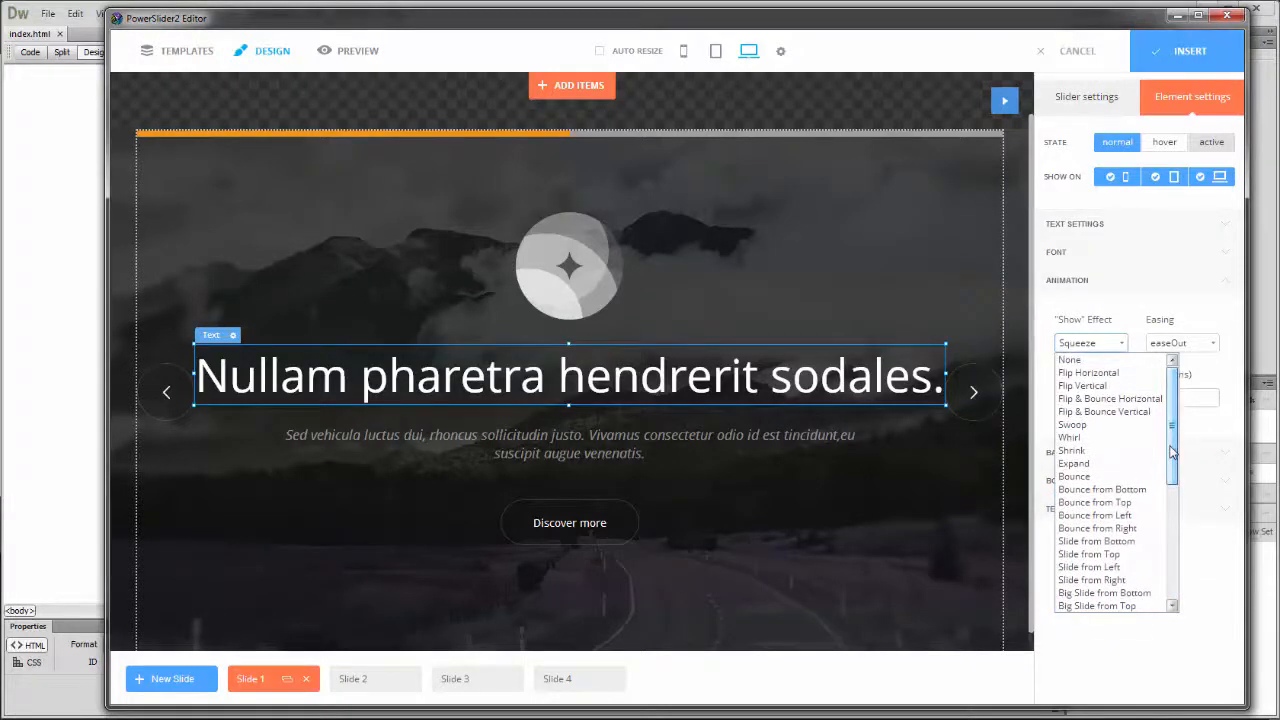
click(1119, 490)
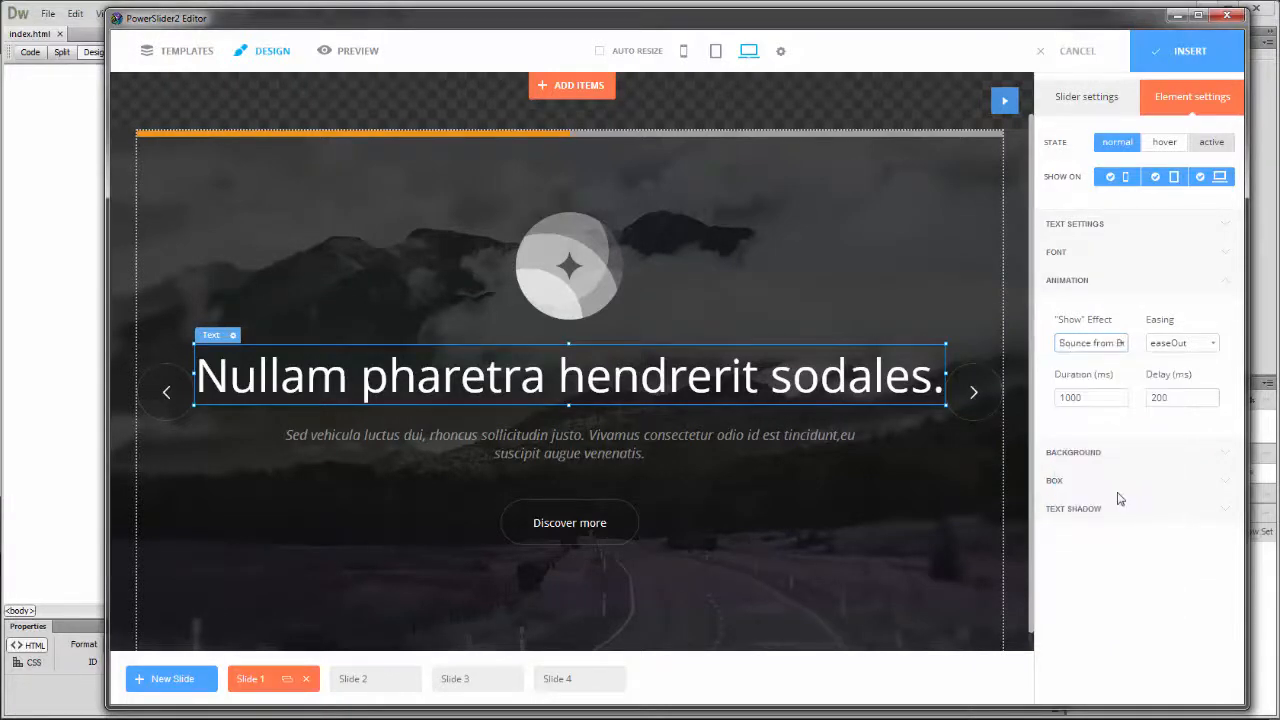
click(1005, 102)
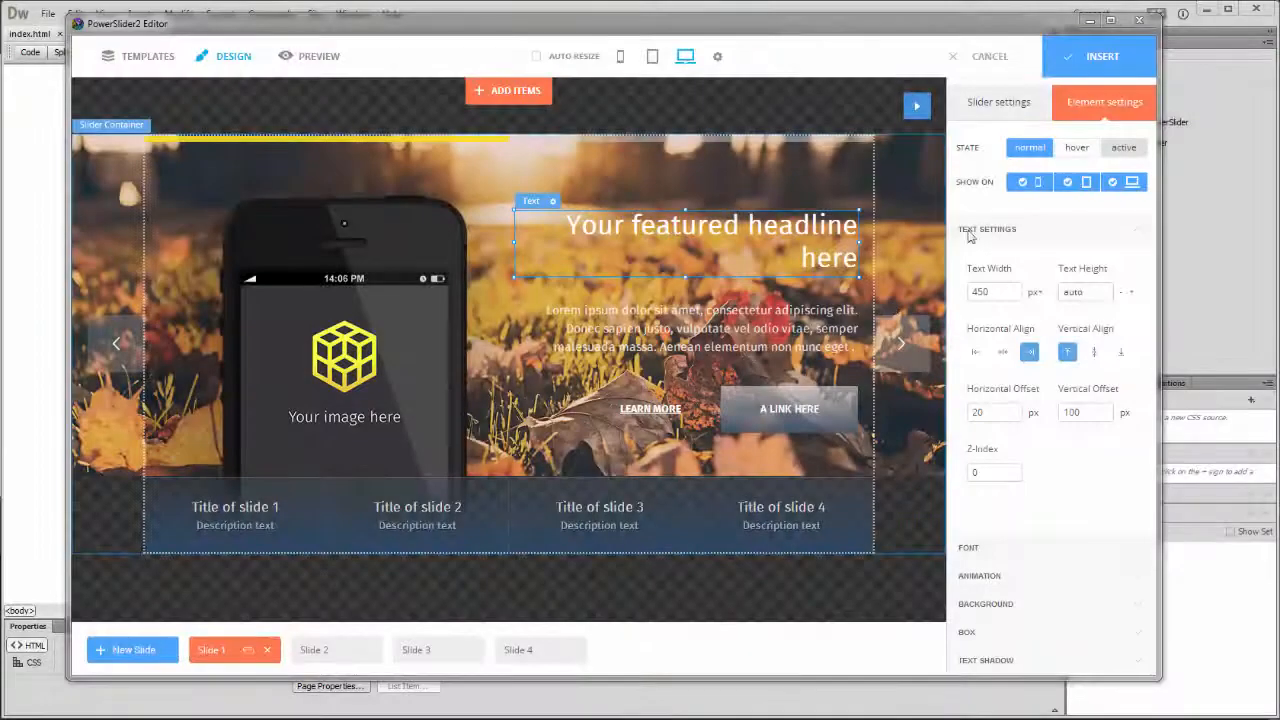
Step: Turn on the parallax background effect for the autumn slider's background image
click(996, 108)
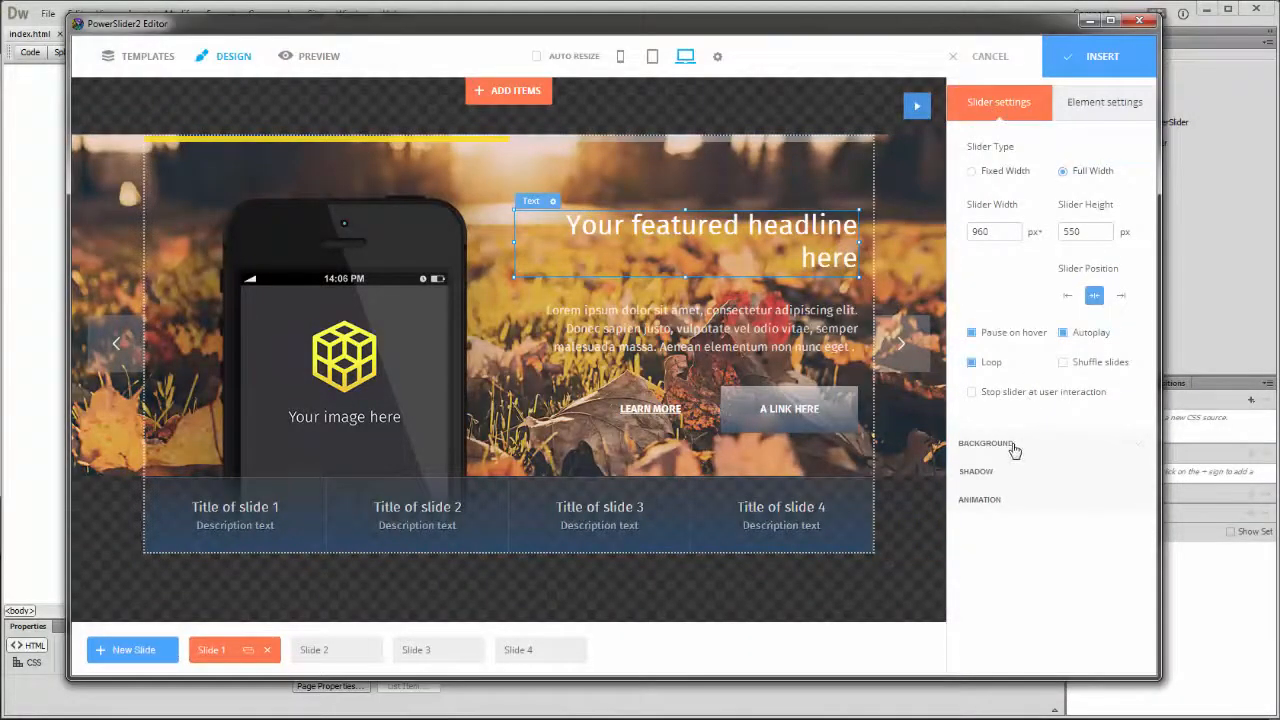
click(1013, 447)
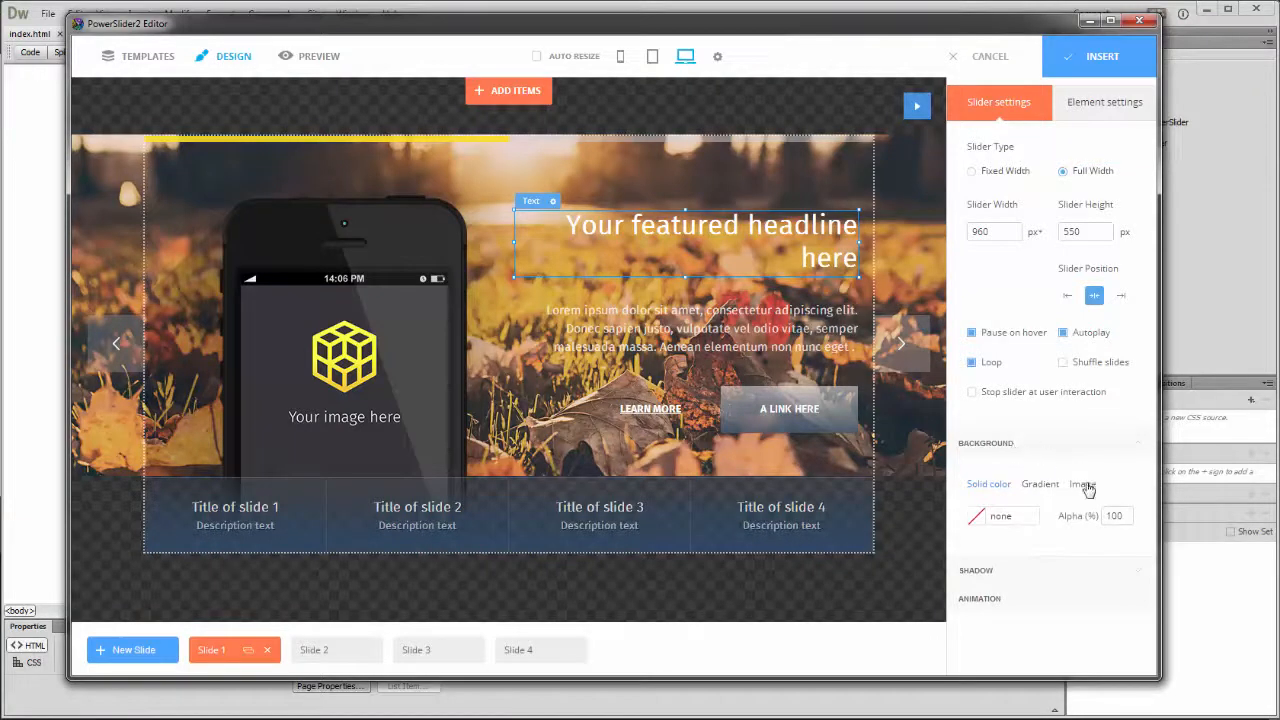
click(1085, 485)
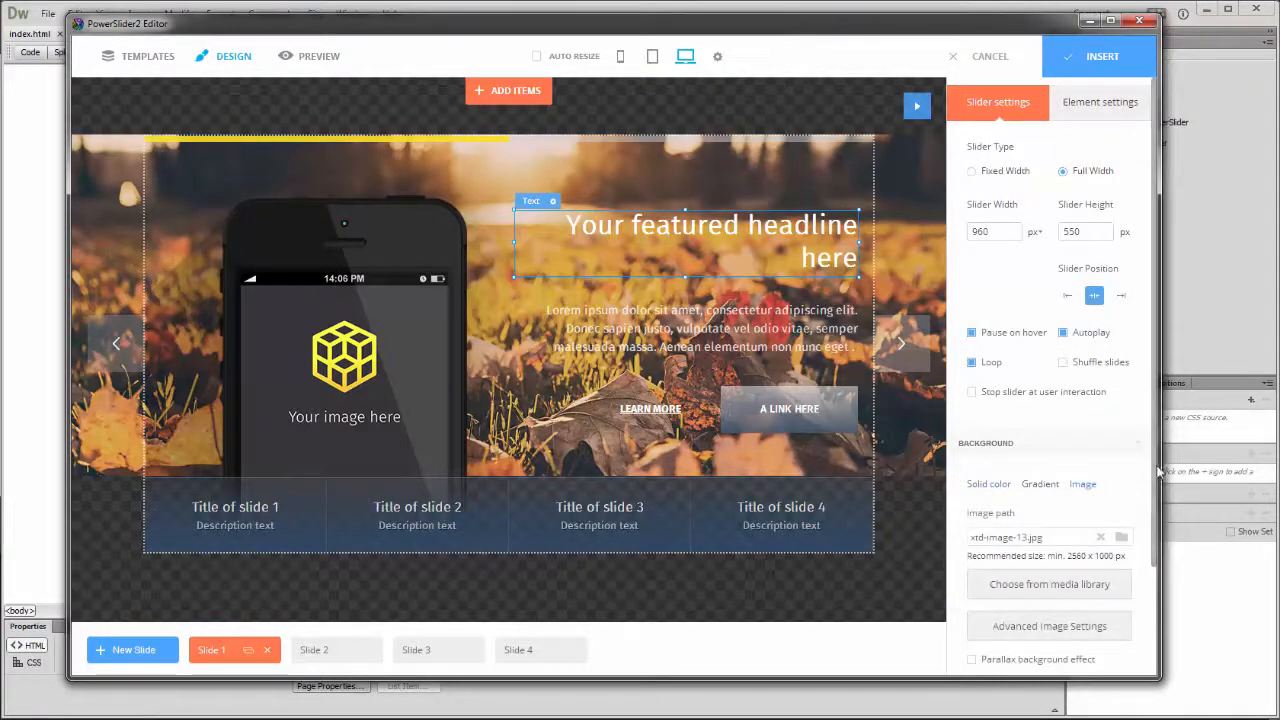
drag(1157, 471, 1157, 588)
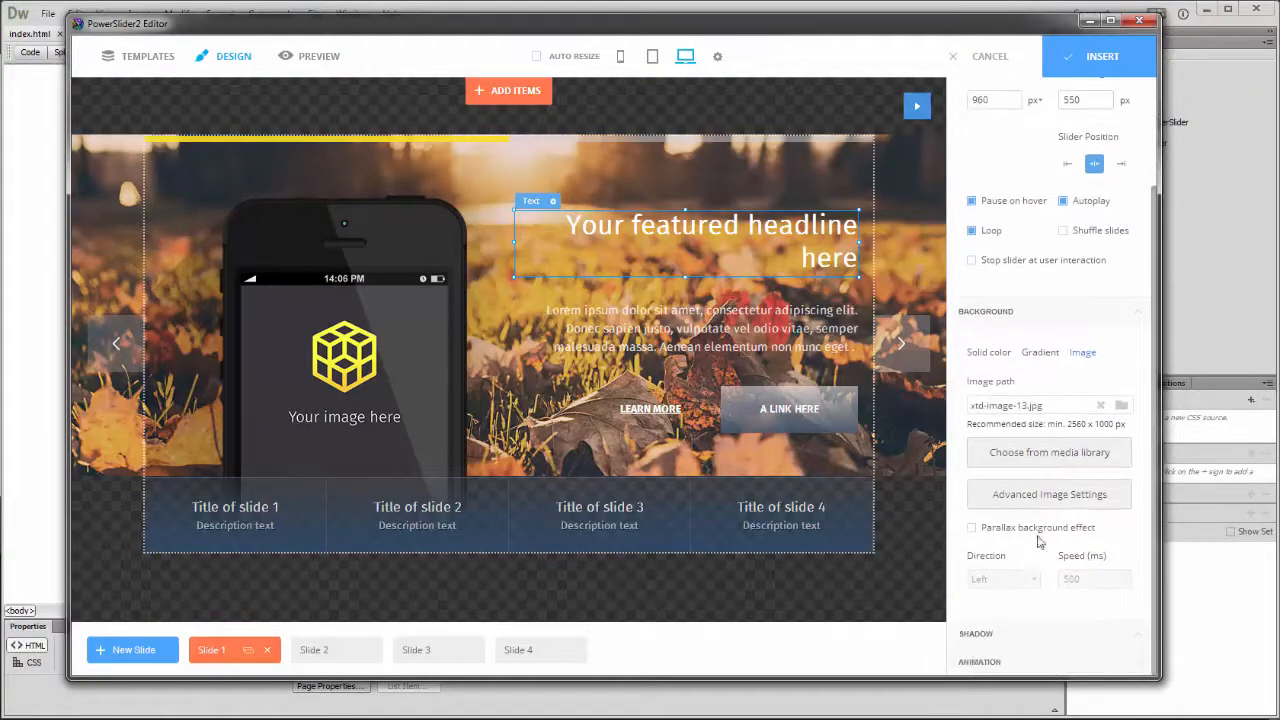
click(972, 529)
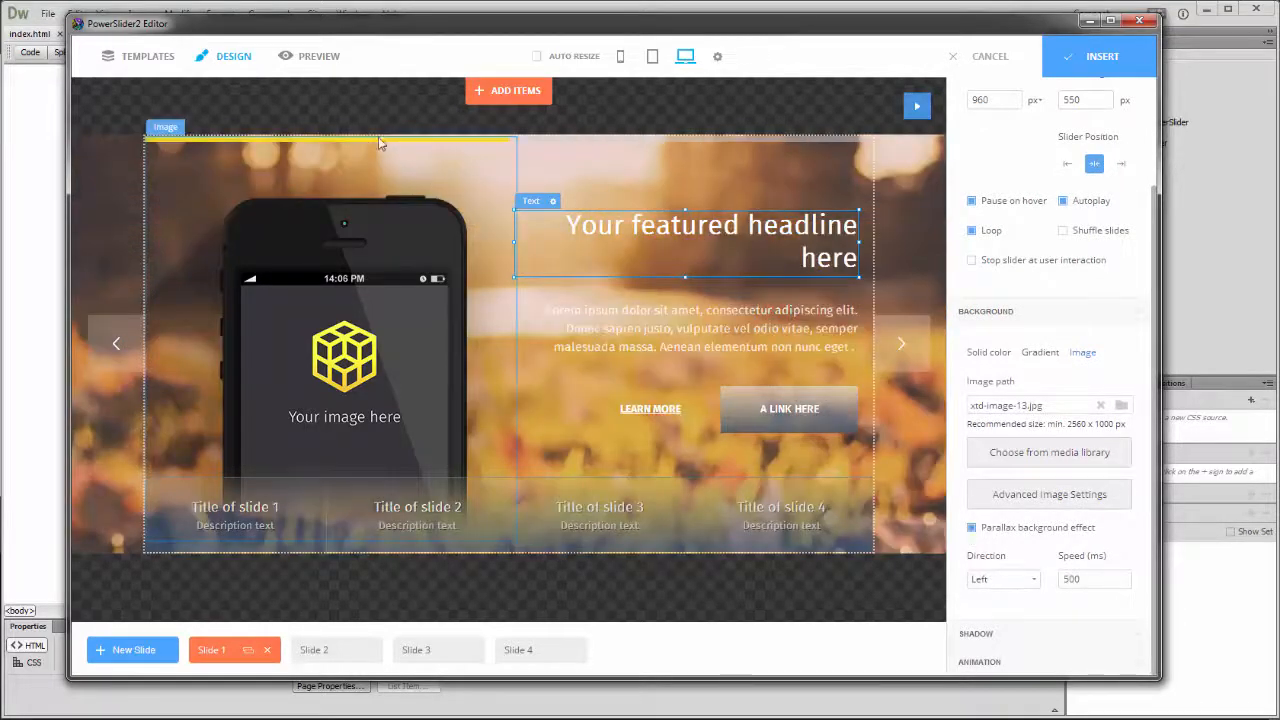
Step: Preview the slider in the browser and switch to slides 2 and 3 to check the parallax background
click(318, 56)
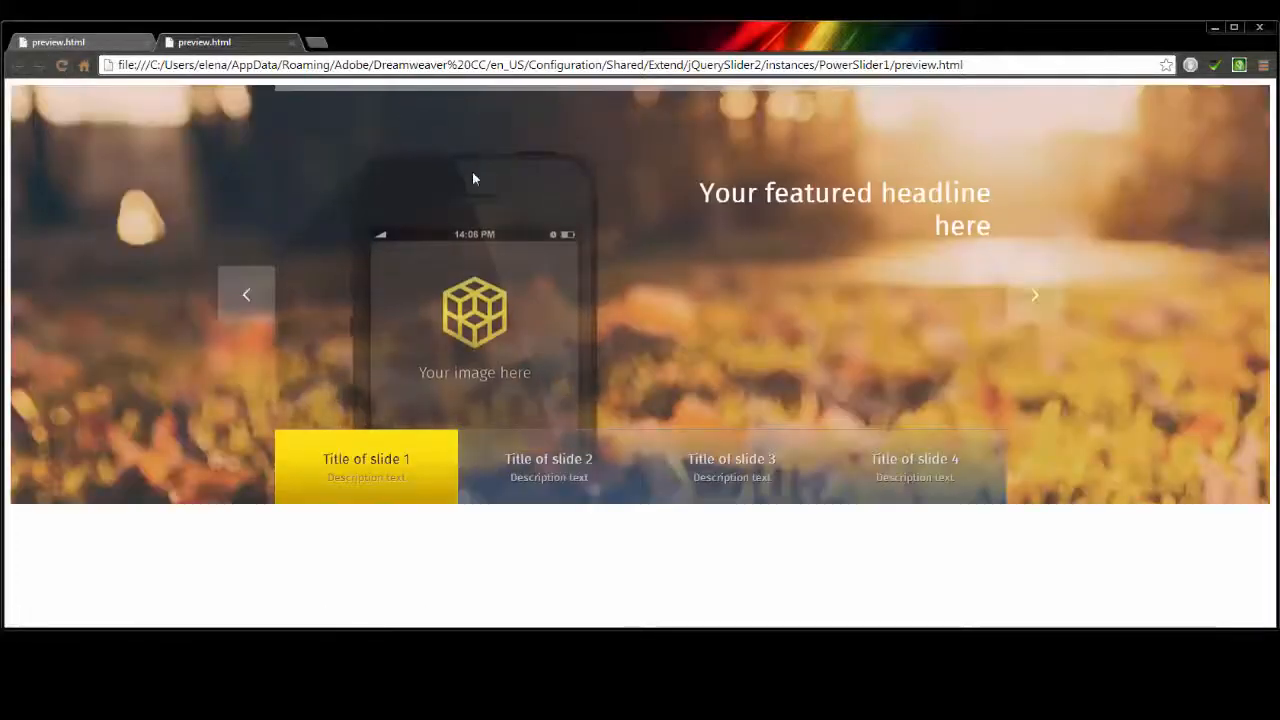
click(562, 471)
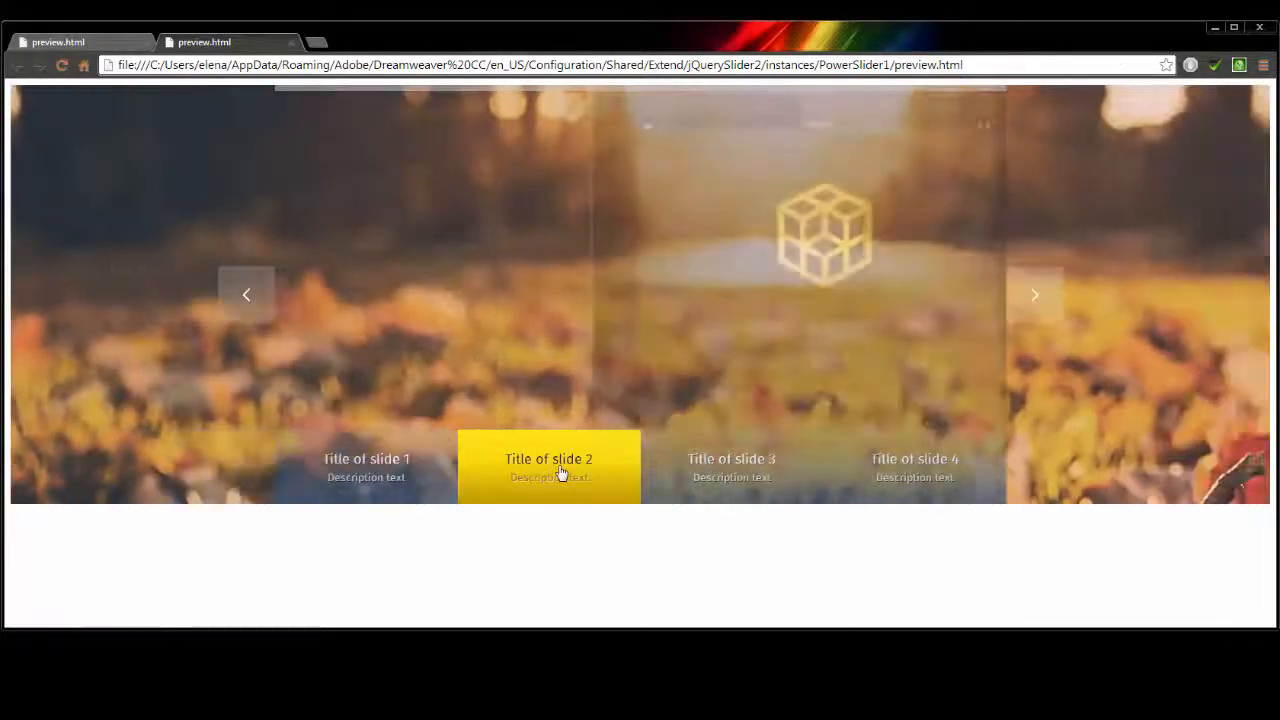
click(732, 486)
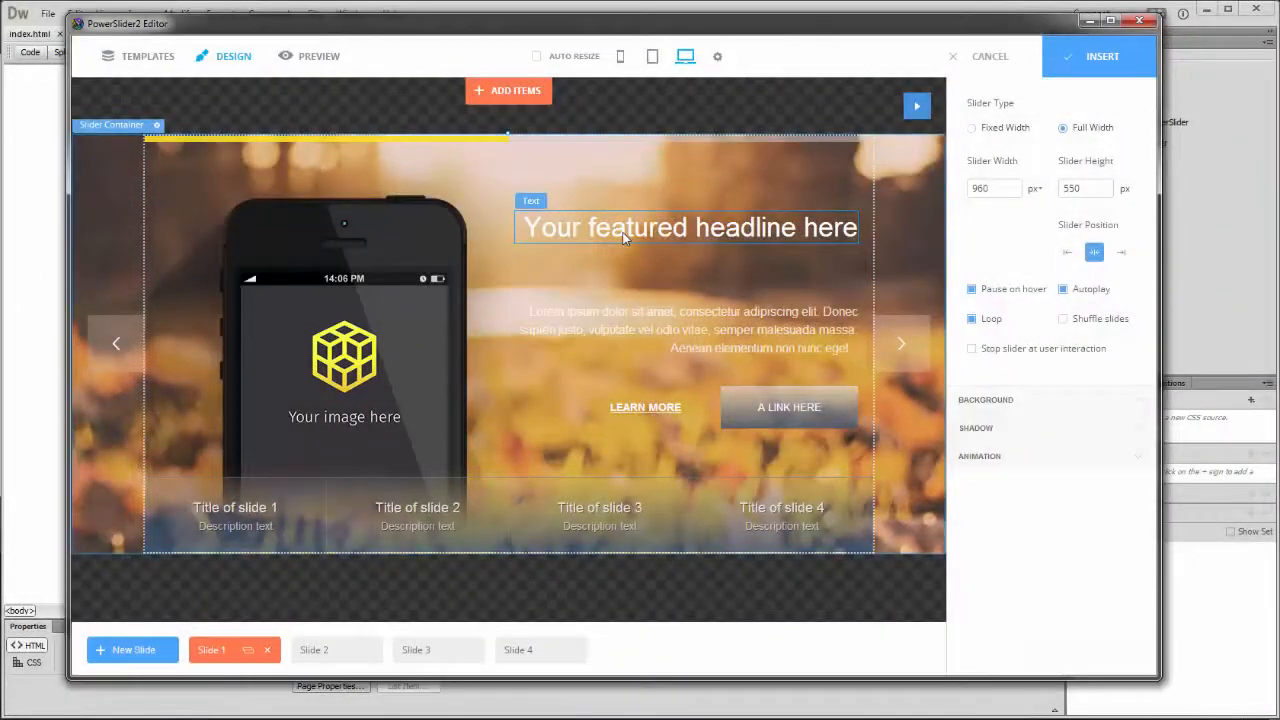
Step: Add the Indie Flower web font in regular weight and apply it to the featured headline
click(623, 234)
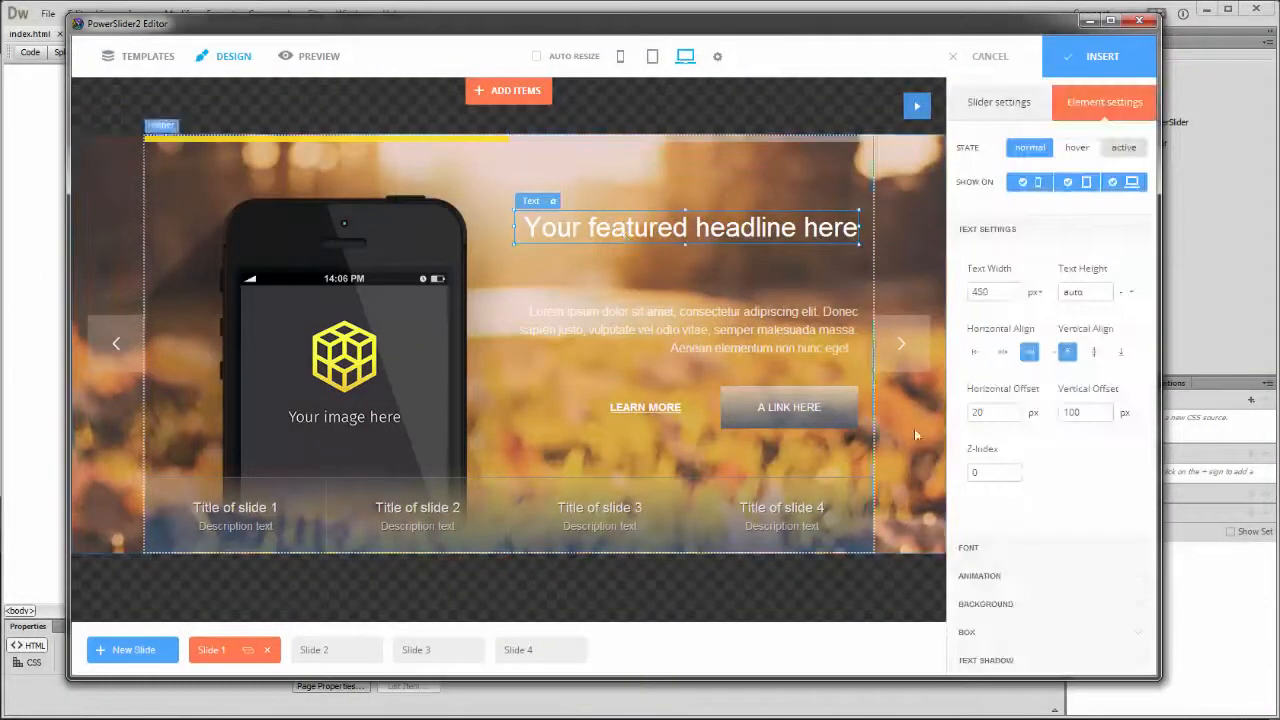
click(998, 550)
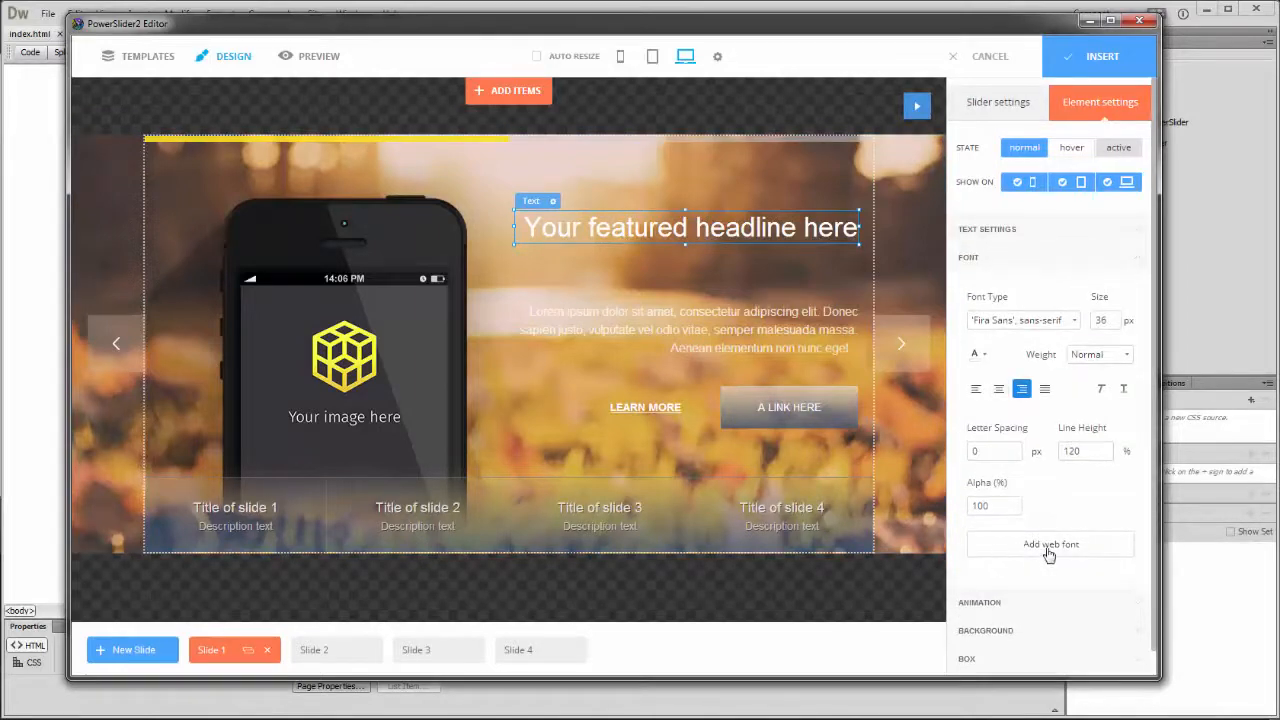
click(1057, 549)
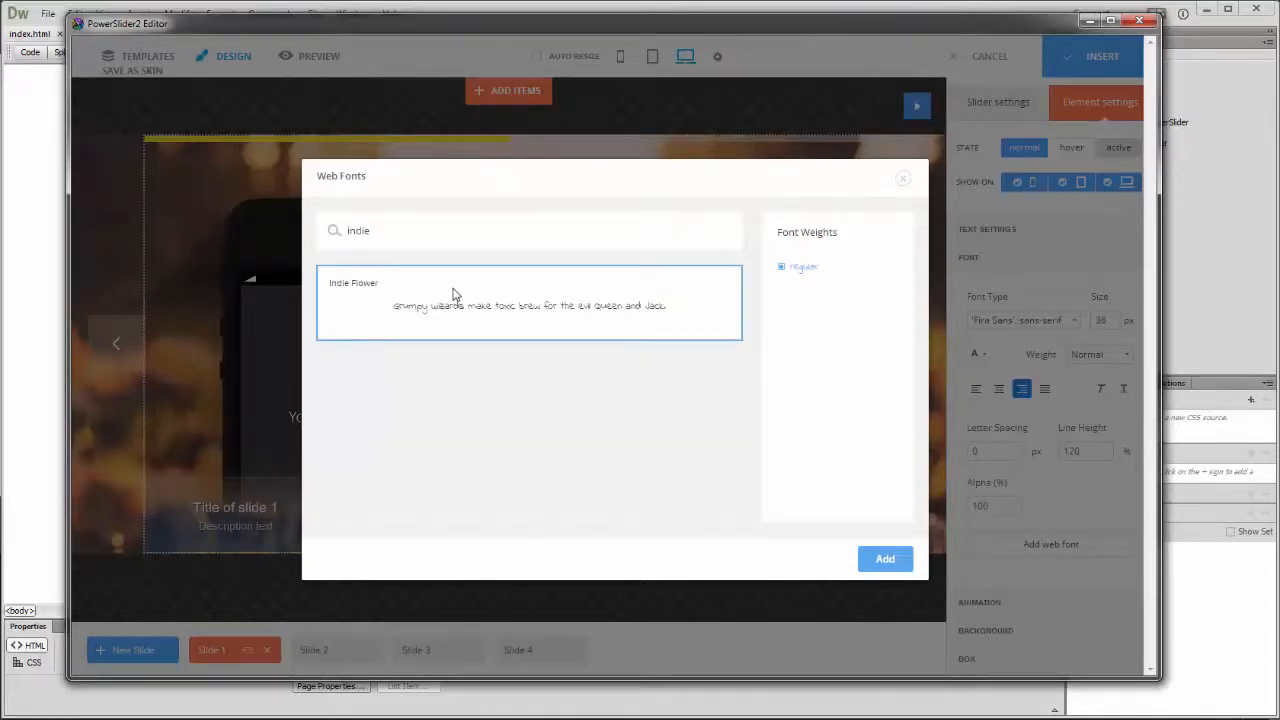
click(885, 559)
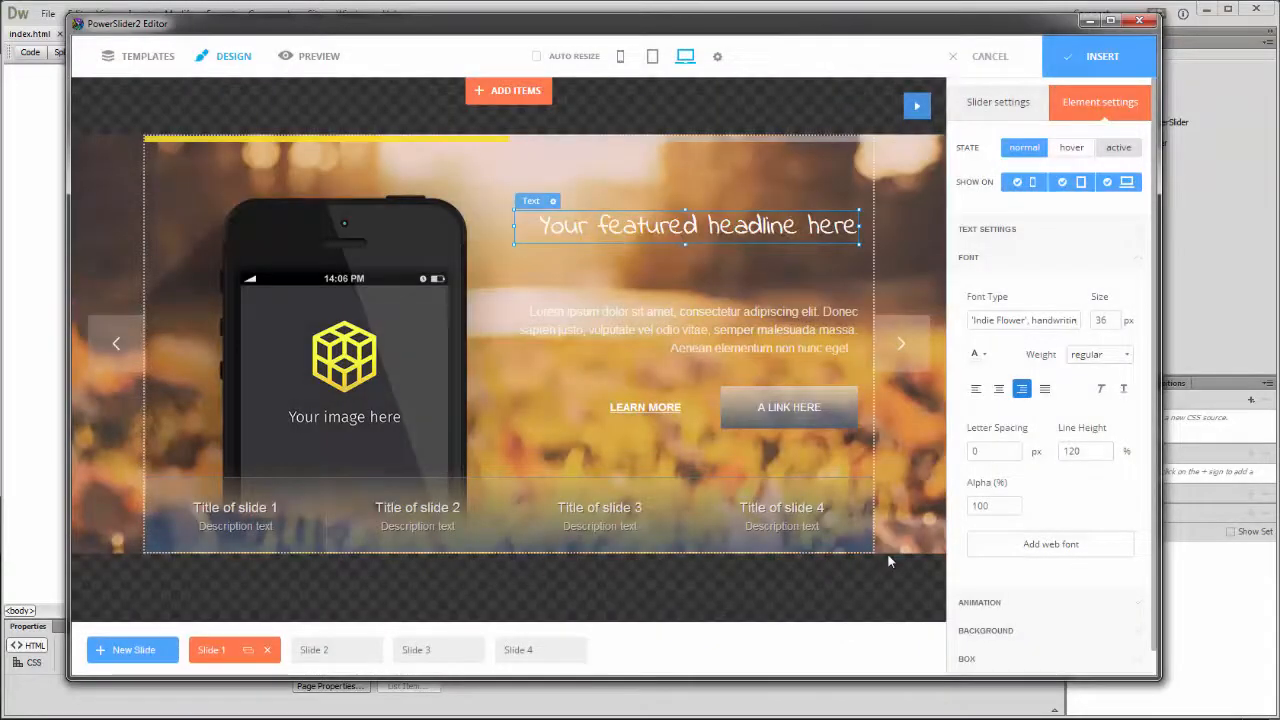